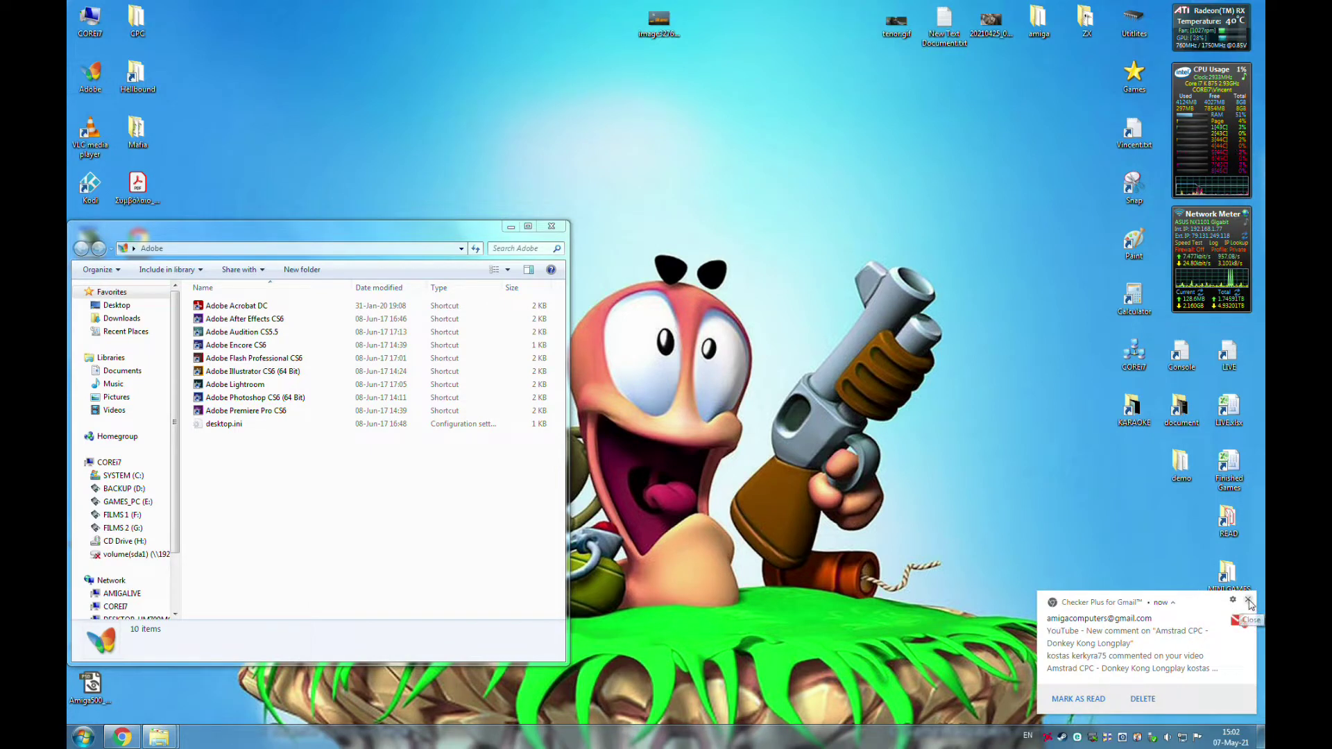
Dismiss the mail notification and launch Adobe Photoshop CS6 (64 Bit) from the Adobe folder.
left_click(1248, 600)
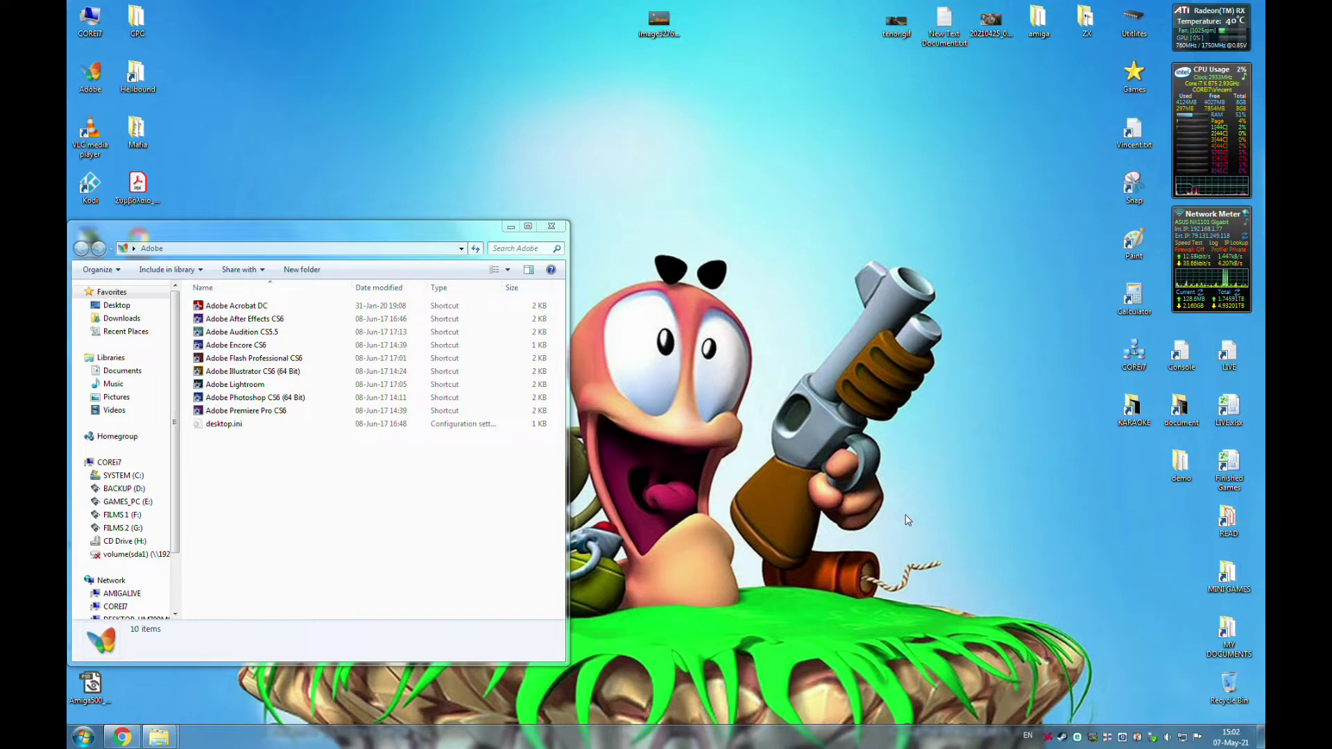
mouse_move(439, 231)
left_mouse_down()
mouse_move(502, 229)
mouse_move(438, 233)
left_mouse_up()
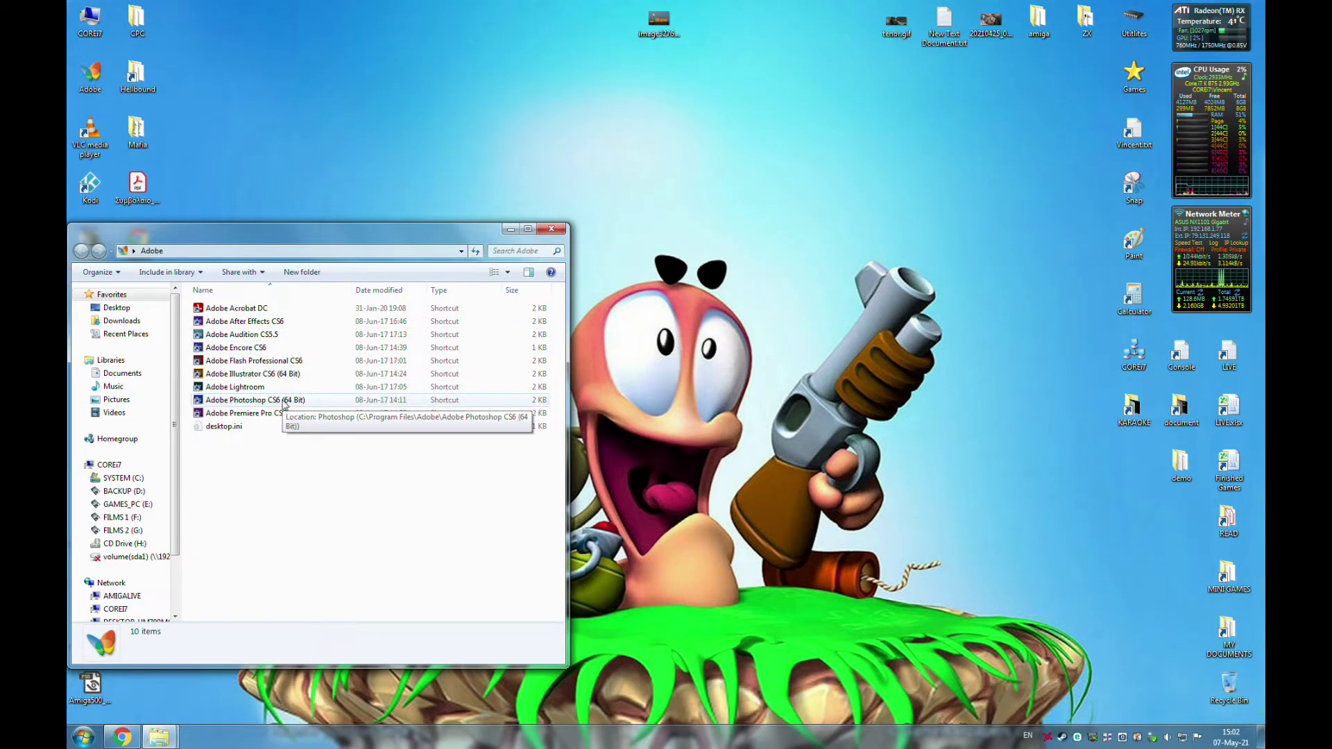
double_click(282, 402)
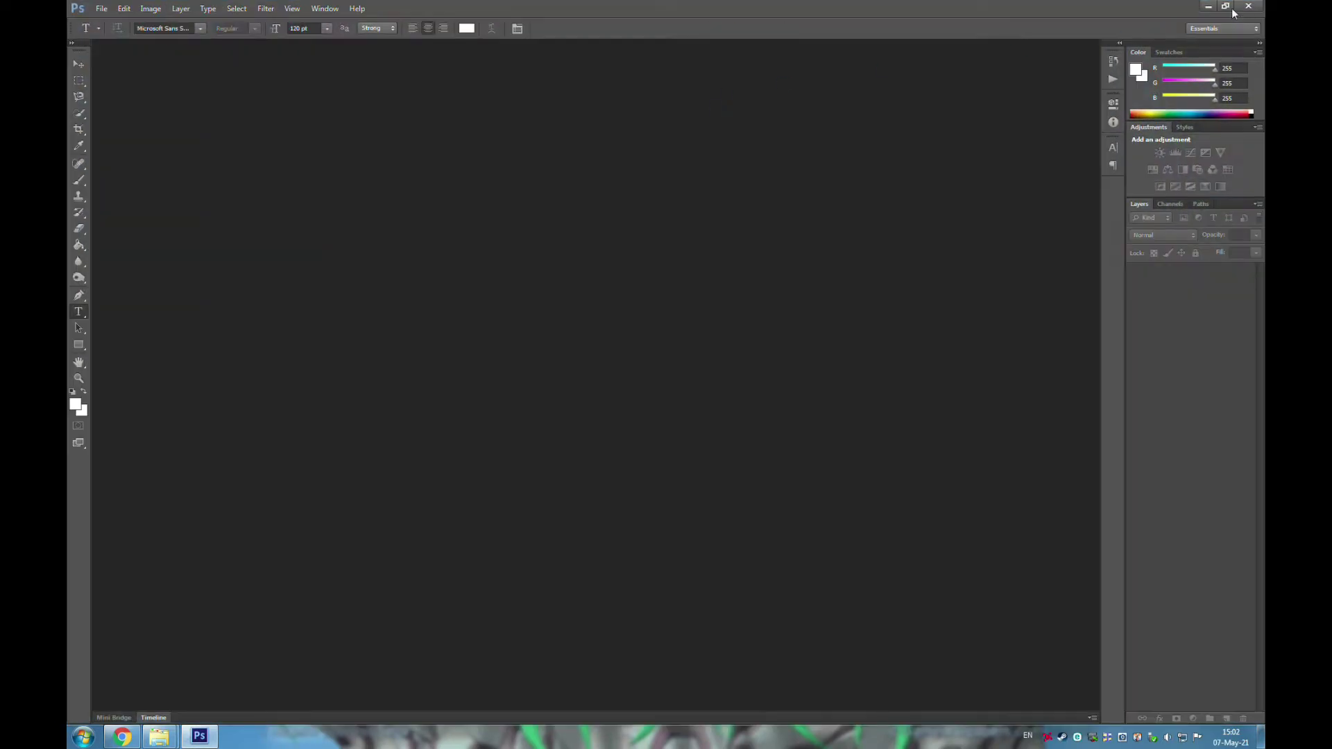
Open the image file from the desktop in Photoshop and maximize the program window again.
left_click(1226, 7)
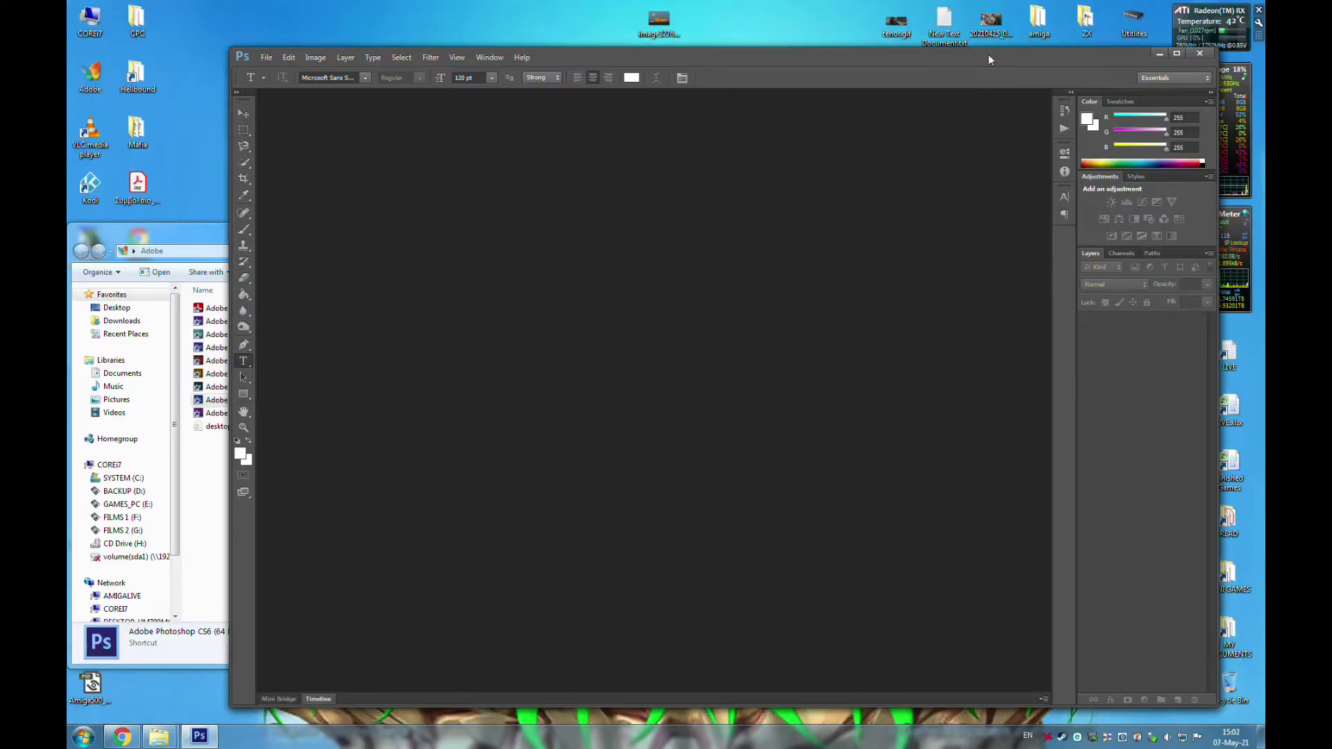
left_click_drag(895, 59, 829, 74)
left_click_drag(661, 22, 670, 315)
left_click(1151, 74)
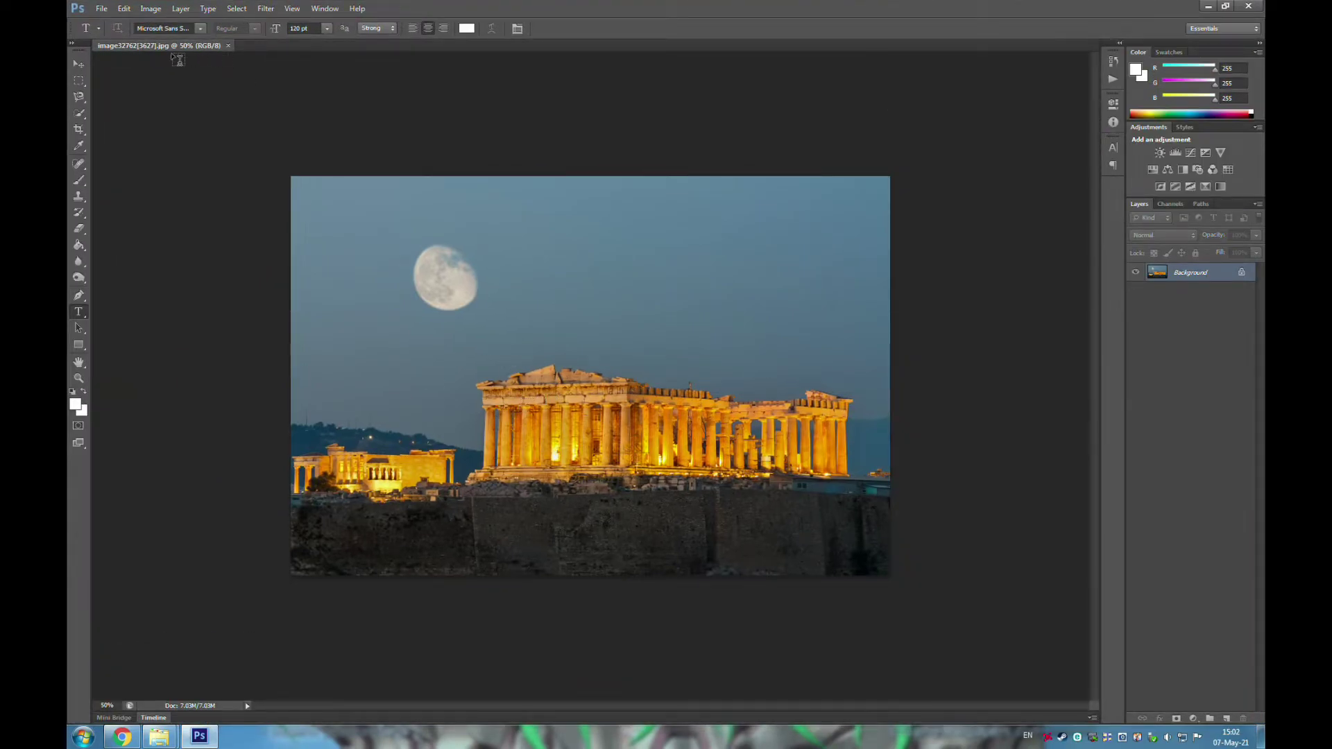
Create a new transparent document 960 pixels wide and 350 pixels high.
left_click(102, 8)
left_click(153, 19)
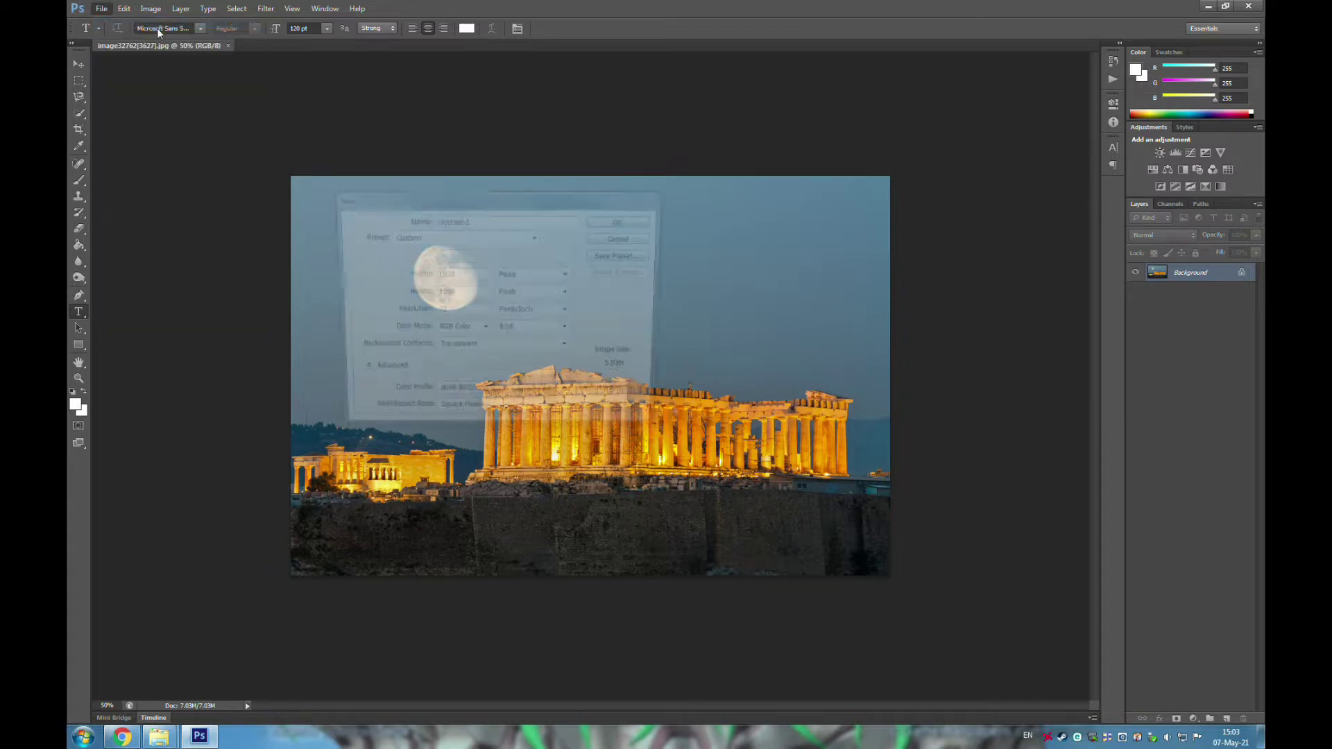
double_click(475, 275)
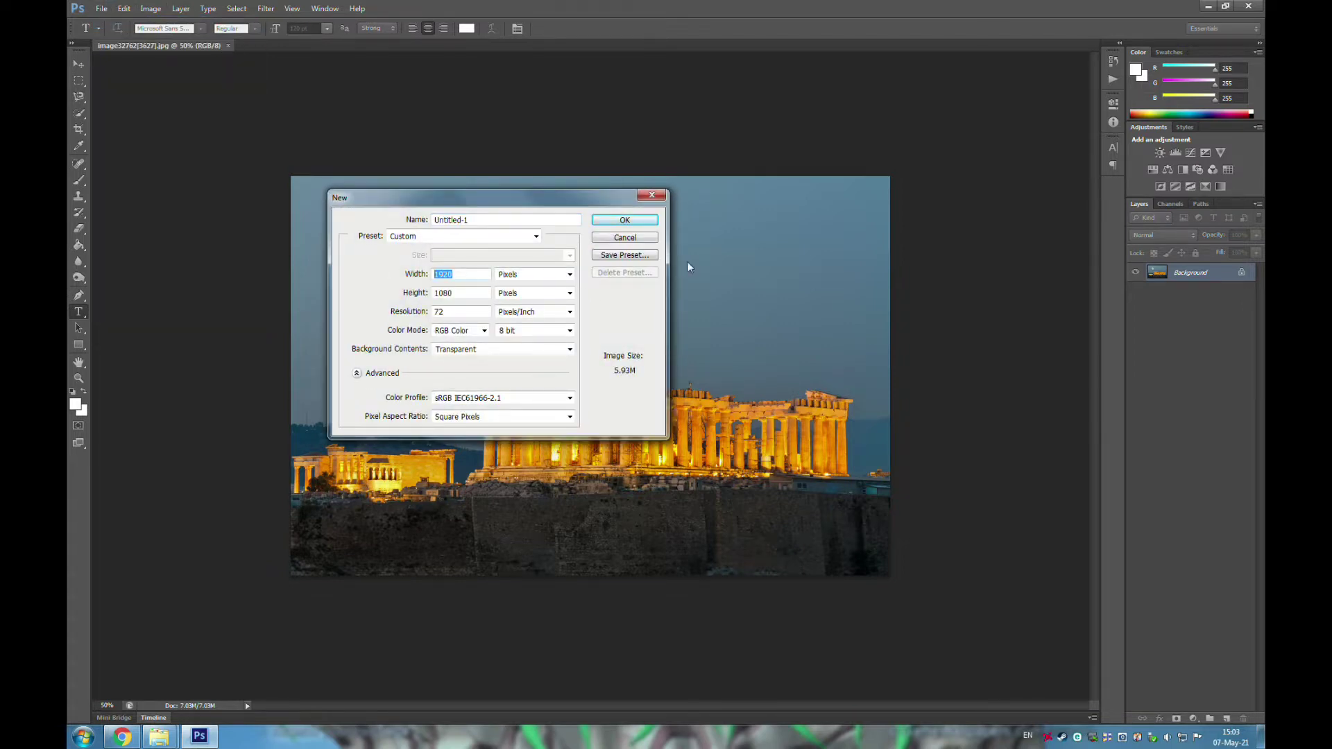
type("960")
key("Tab")
key("Tab")
type("350")
key("Return")
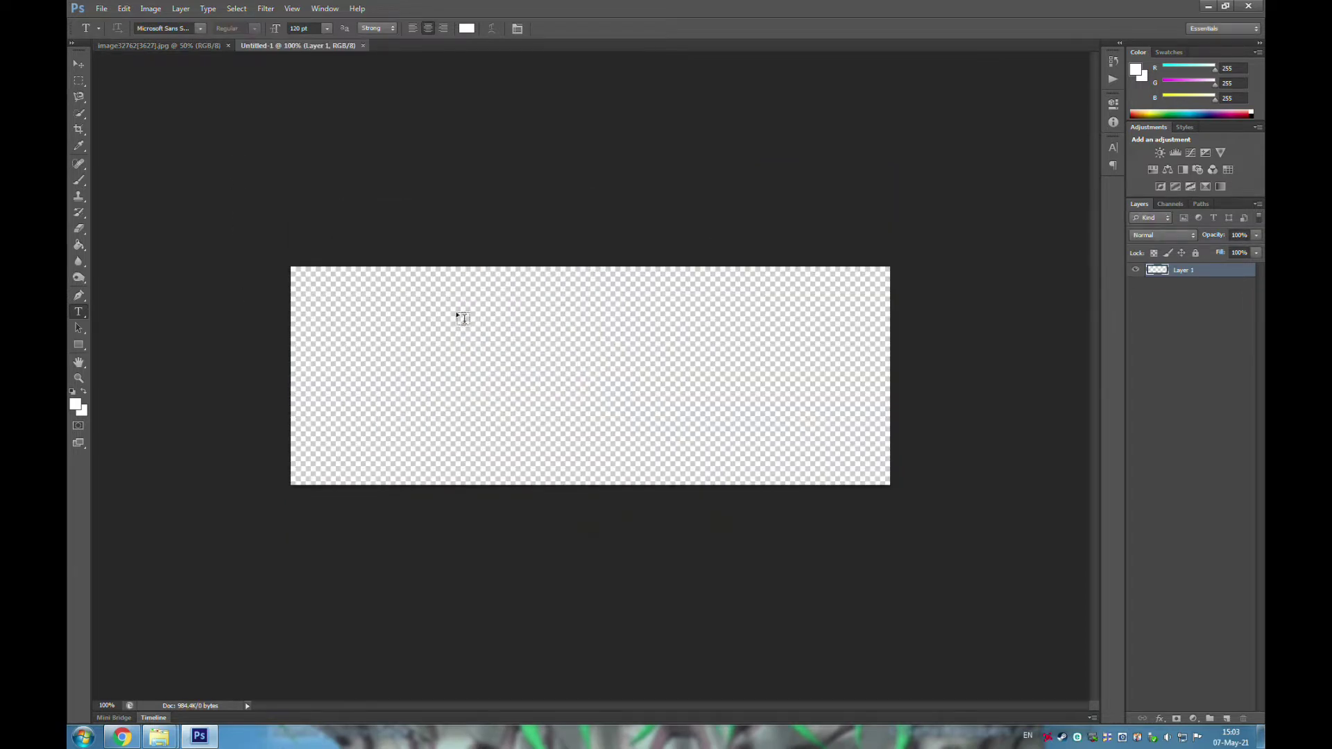
Copy the Parthenon photo into the new 960 by 350 pixel document and close the original photo.
left_click(153, 45)
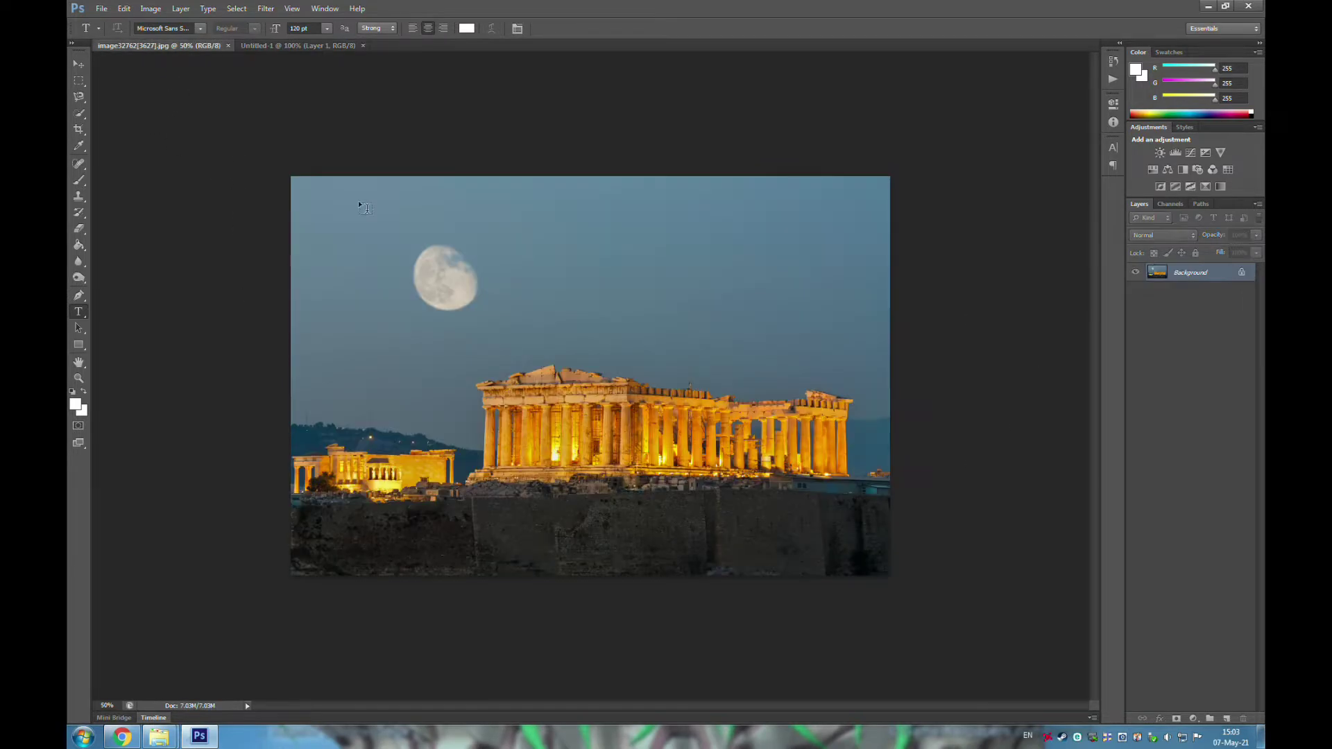
left_click_drag(164, 48, 205, 122)
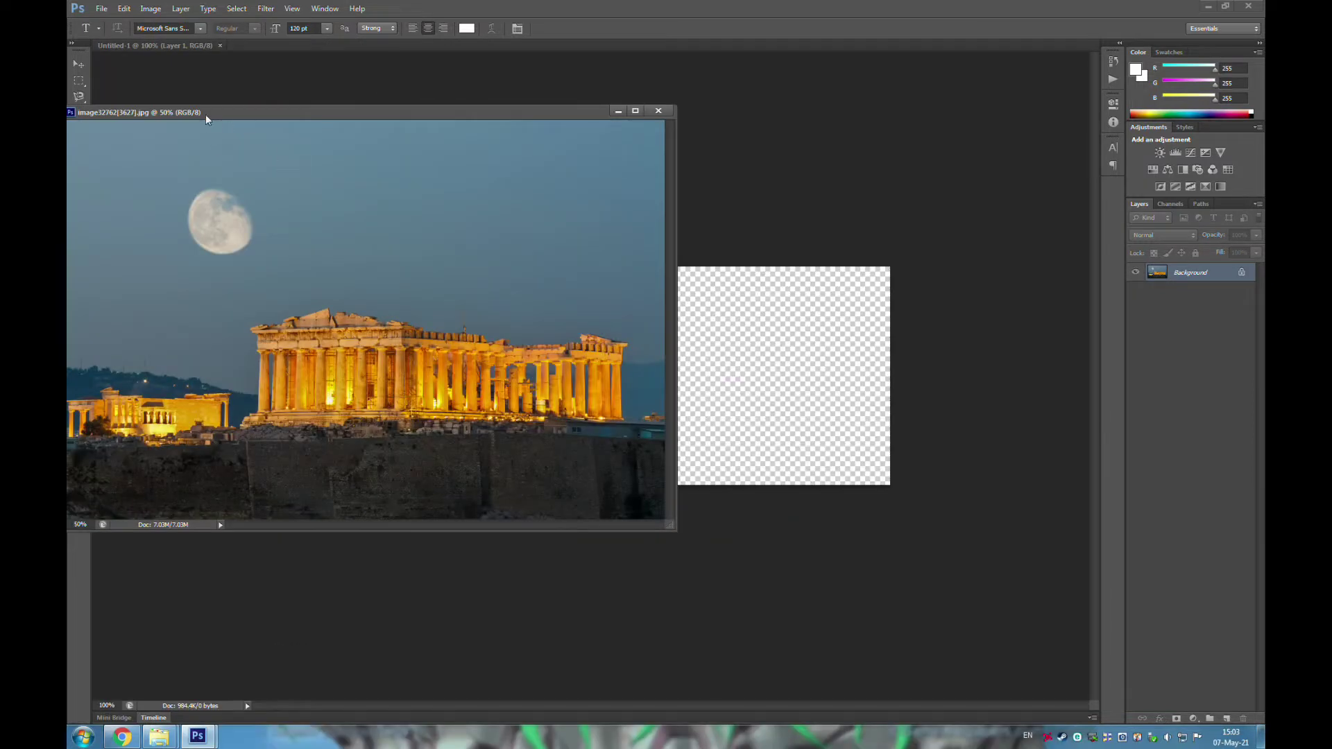
left_click(78, 64)
left_click_drag(292, 294, 768, 381)
left_click(657, 112)
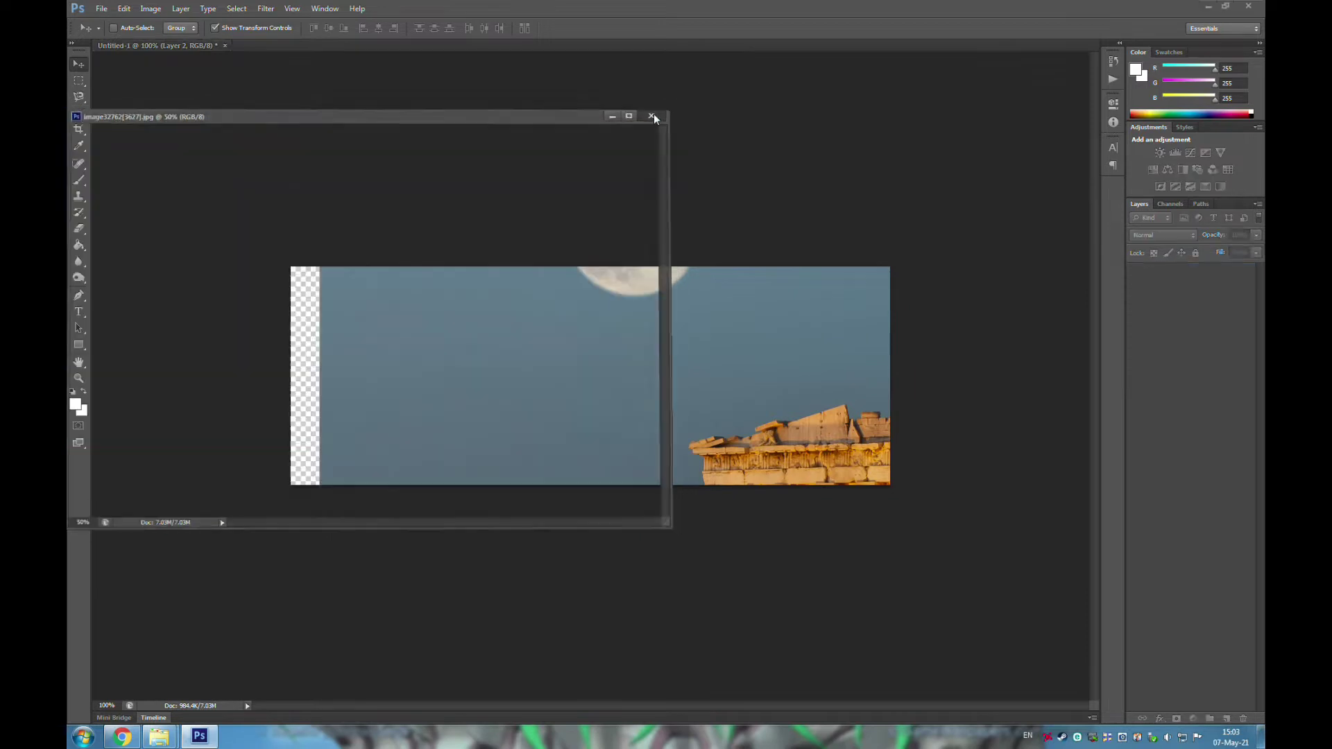
Scale the photo layer proportionally to about 50% and position it so the Parthenon and part of the moon fill the canvas.
left_click_drag(719, 386, 739, 650)
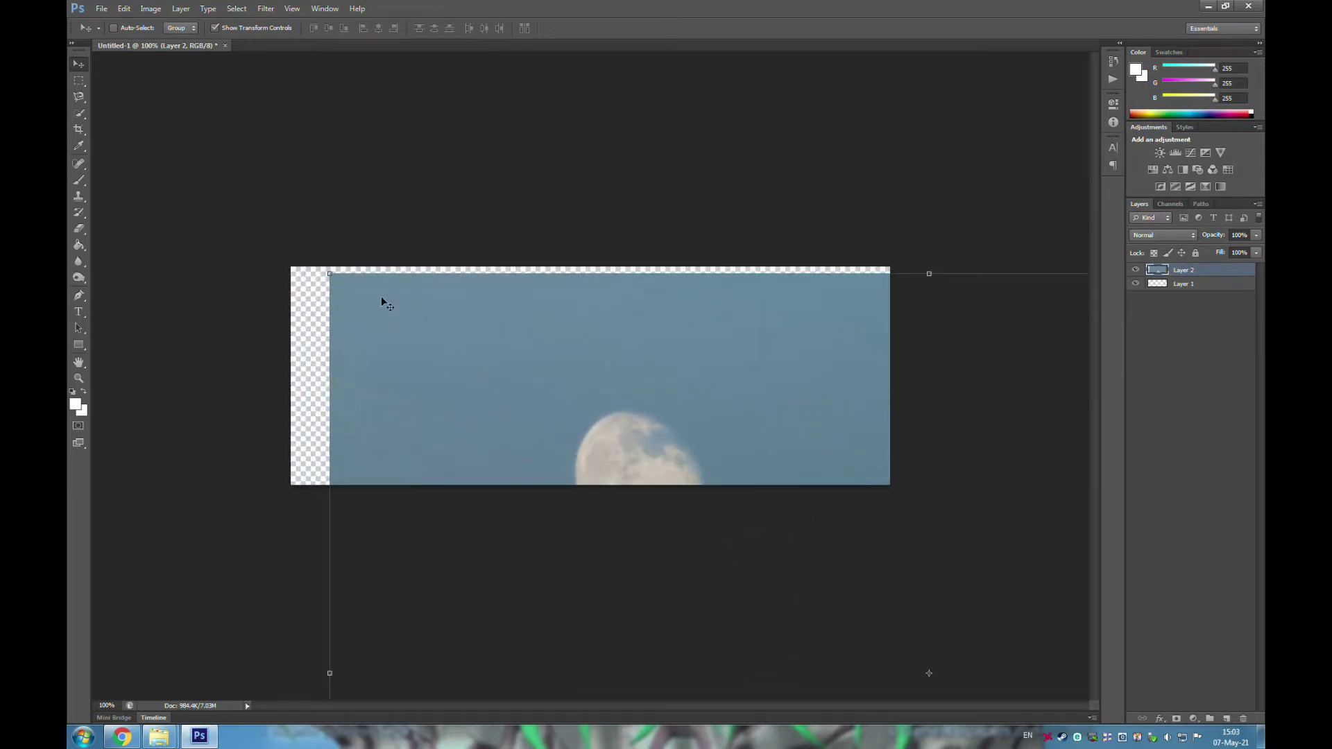
left_click_drag(329, 272, 417, 201)
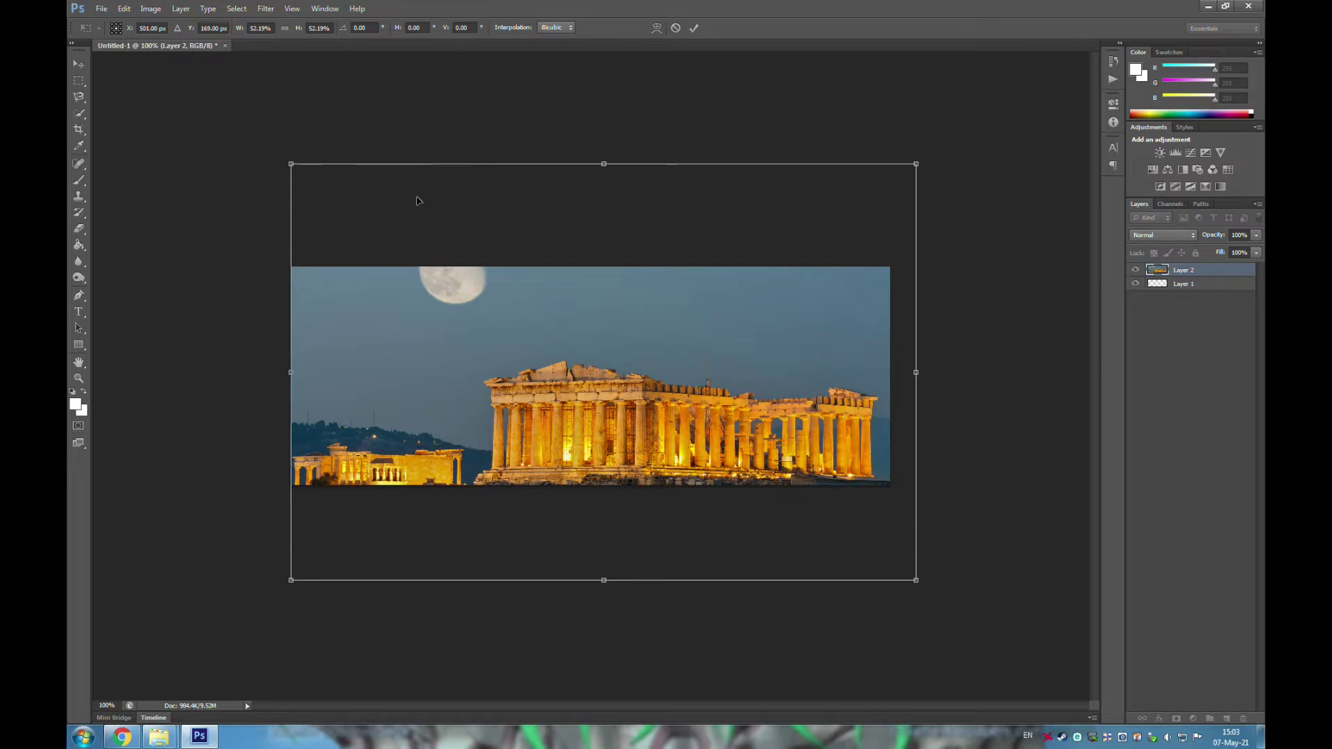
left_click_drag(291, 164, 333, 190)
left_click_drag(650, 437, 623, 425)
left_click_drag(310, 179, 290, 166)
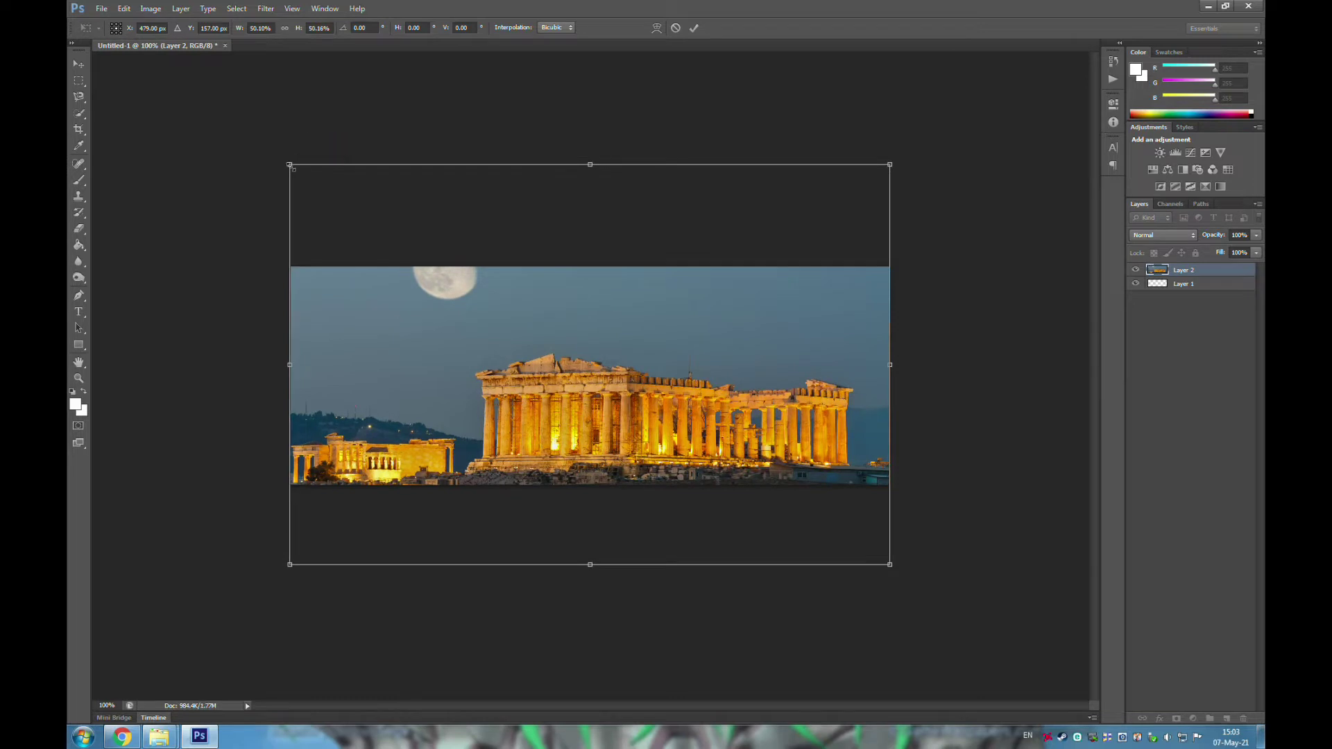
left_click(78, 64)
left_click(599, 272)
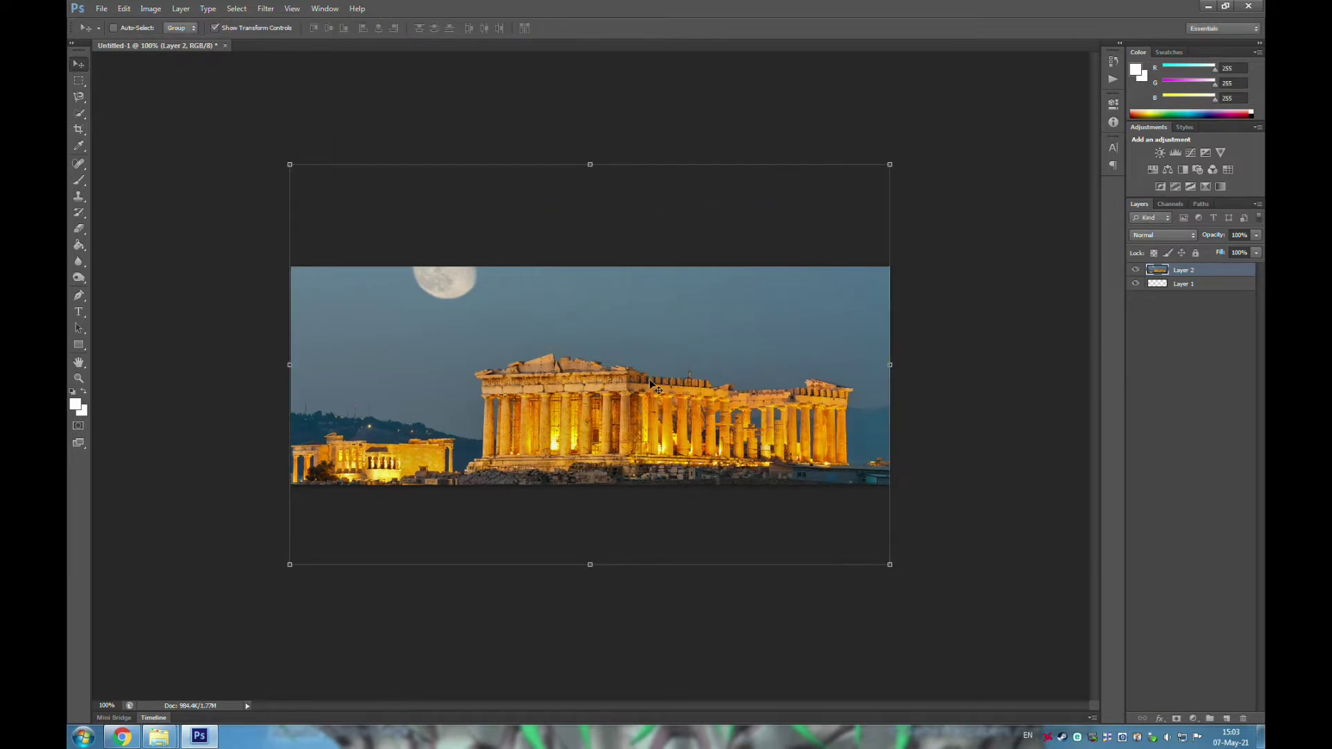
left_click_drag(650, 383, 649, 399)
Erase the sky around the Parthenon and the moon with the Magic Eraser Tool at tolerance 60.
left_click(79, 228)
right_click(85, 232)
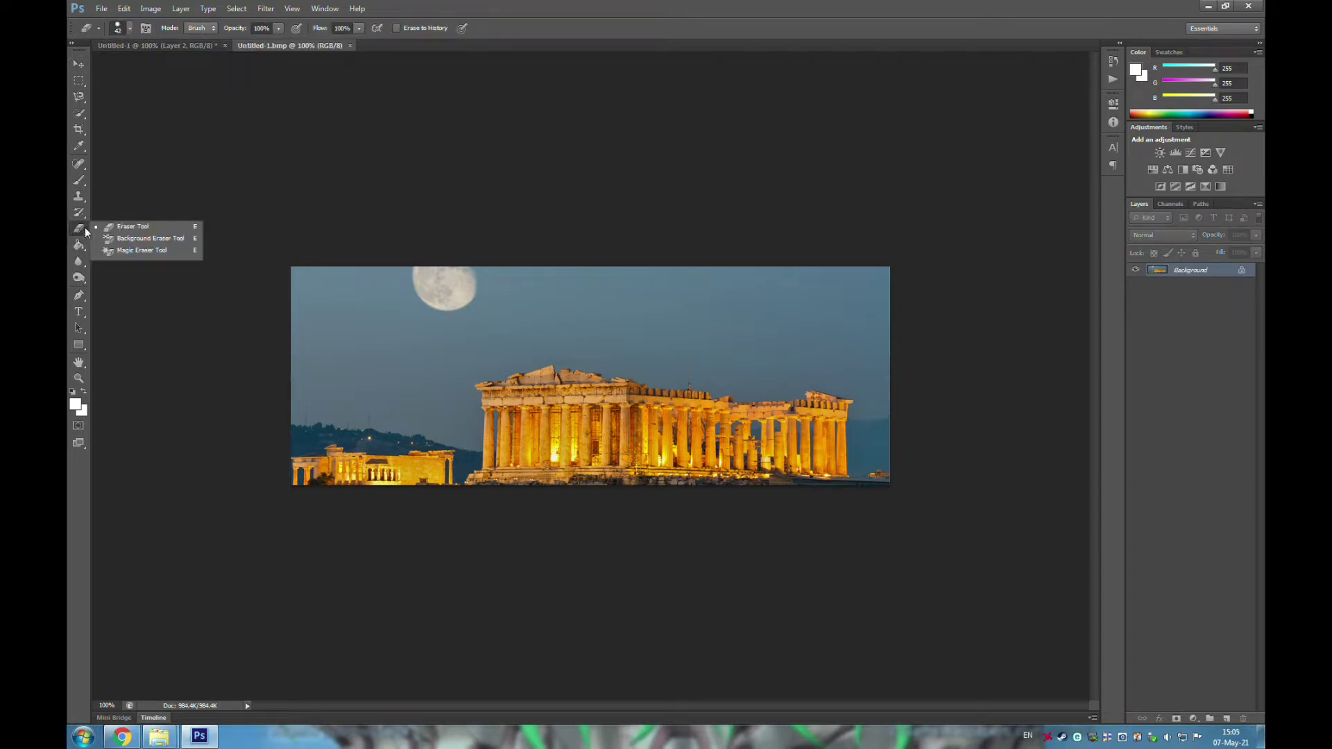
left_click(121, 229)
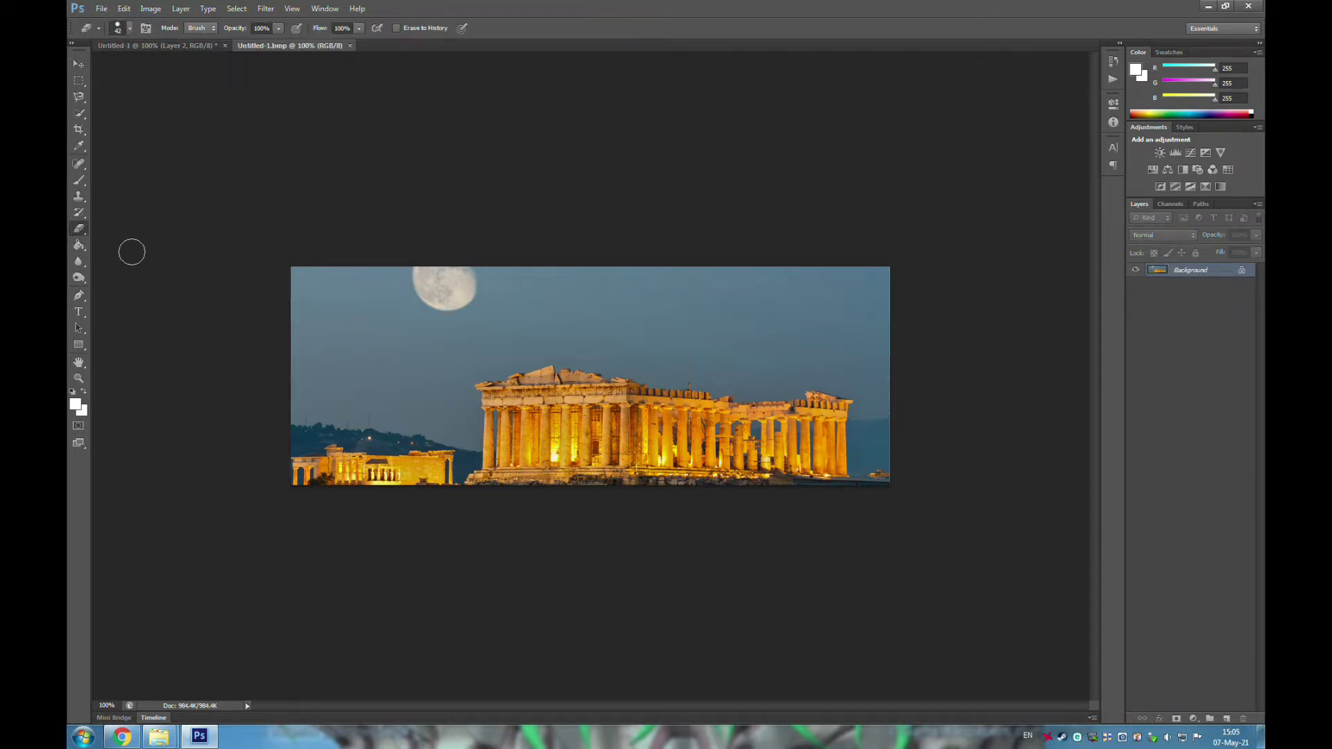
right_click(84, 237)
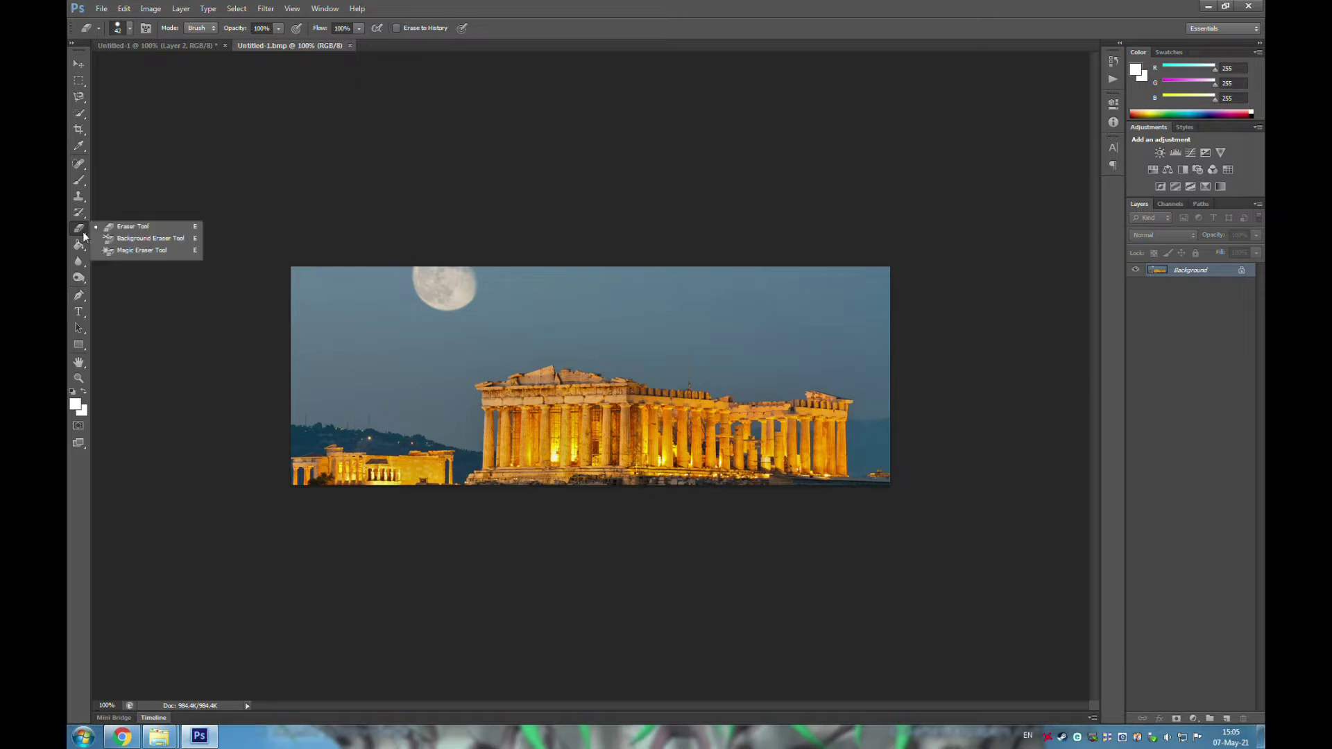
left_click(130, 252)
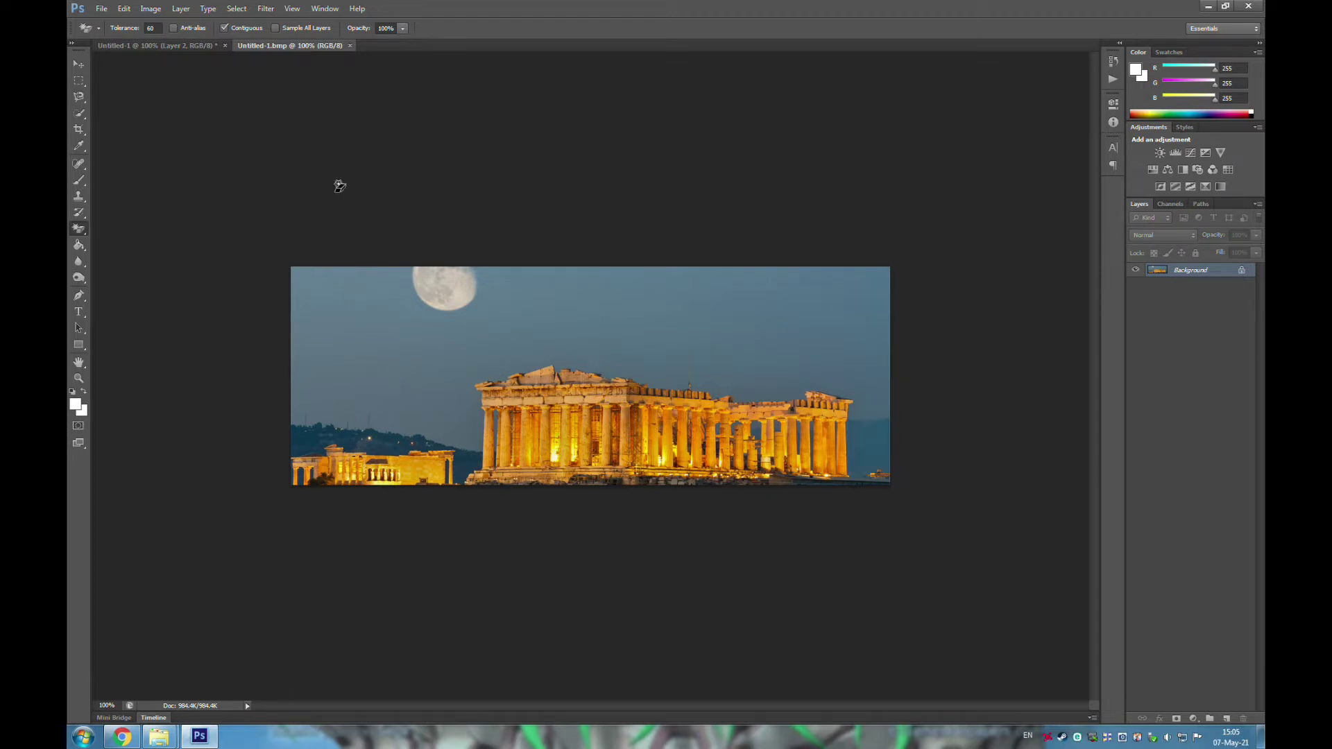
left_click(158, 27)
right_click(78, 229)
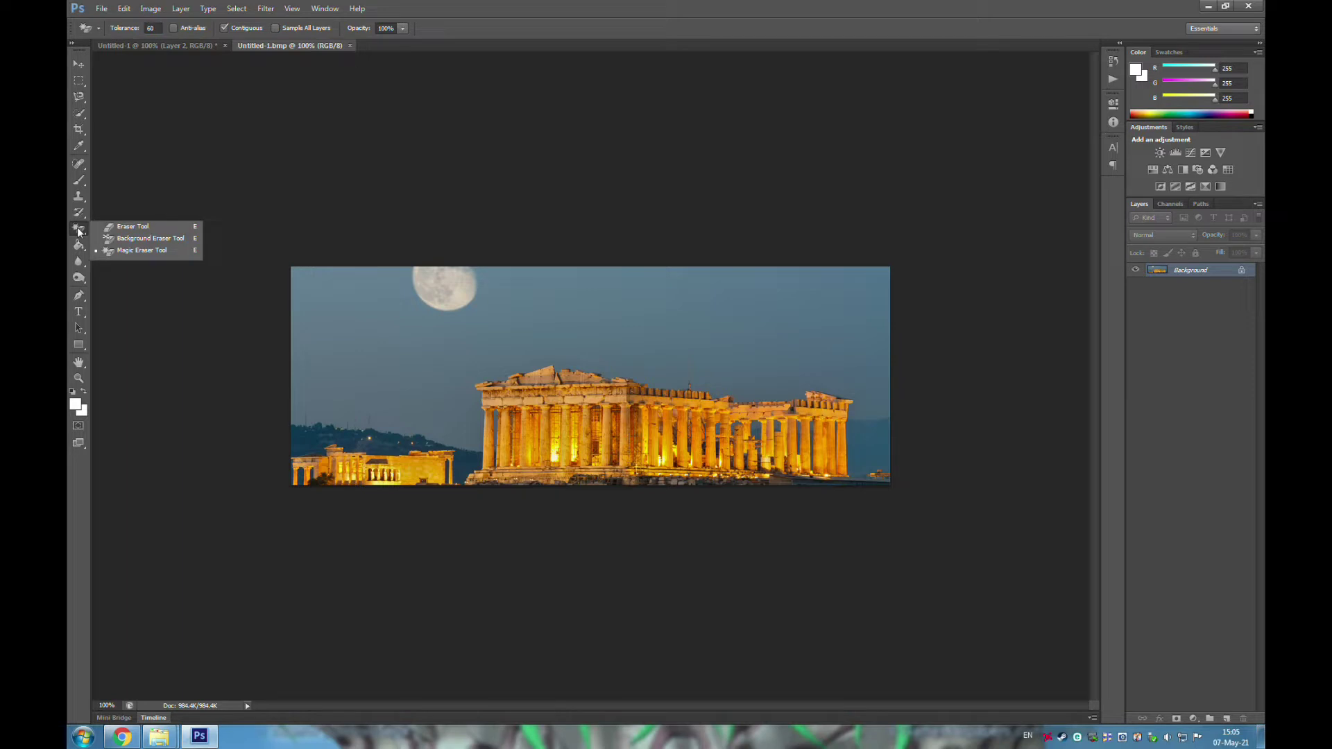
left_click(138, 251)
left_click(335, 307)
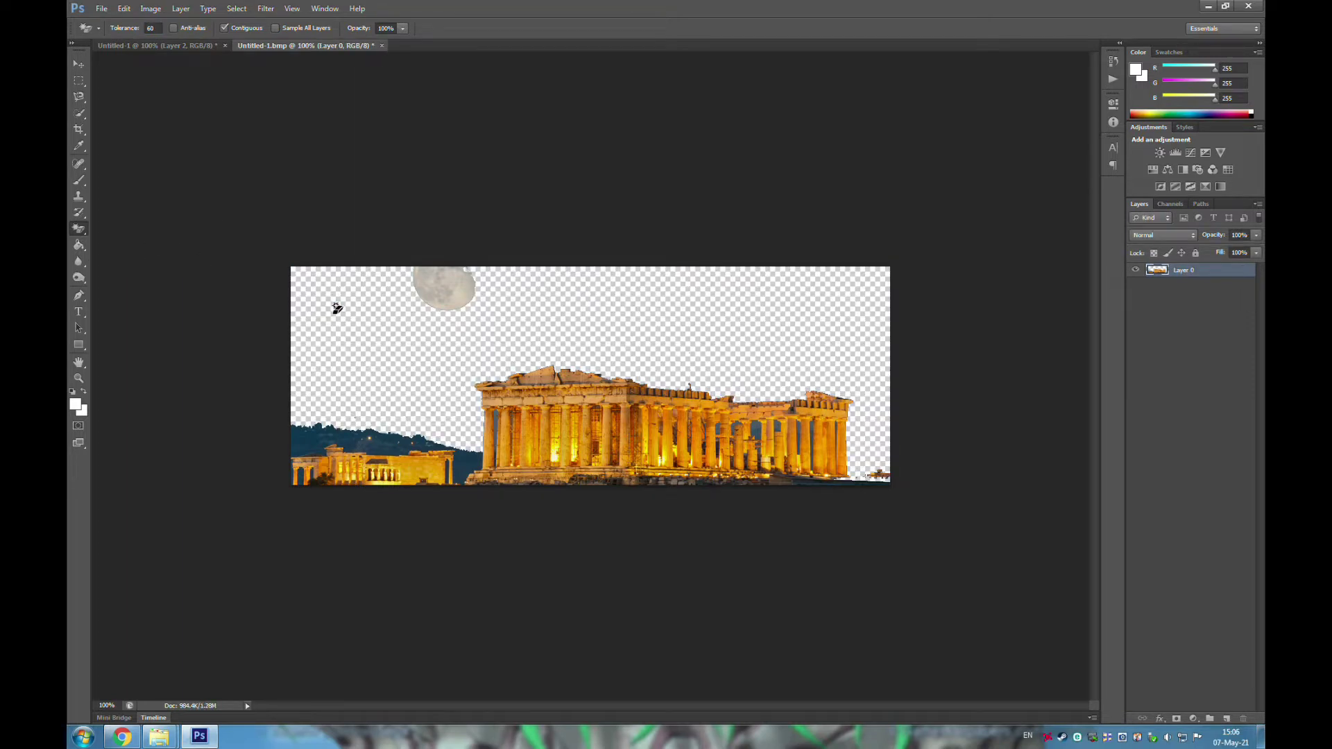
Erase the remaining patches of sky between the Parthenon's columns with the Magic Eraser Tool.
left_click(496, 420)
left_click(759, 424)
left_click(781, 422)
left_click(718, 425)
left_click(801, 423)
left_click(816, 422)
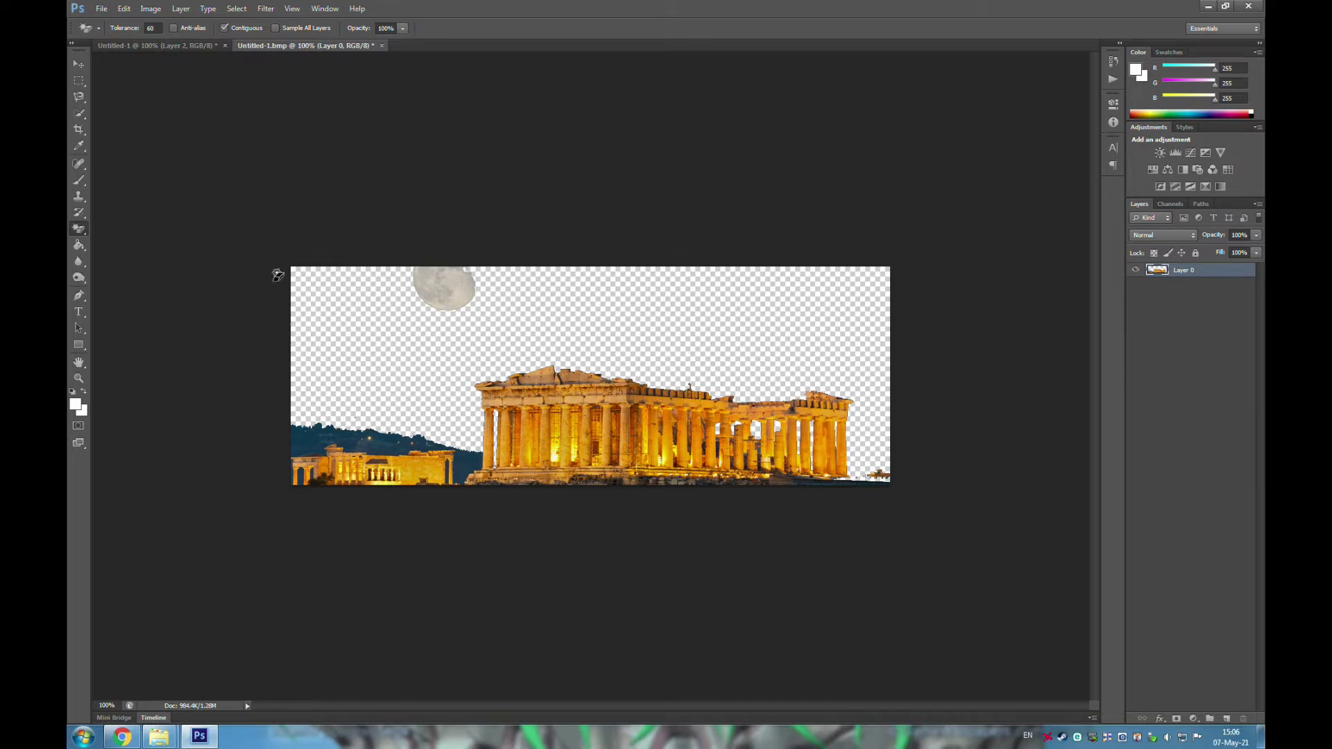
Save the cut-out Parthenon image in BMP format as Untitled-1.bmp.
left_click(101, 10)
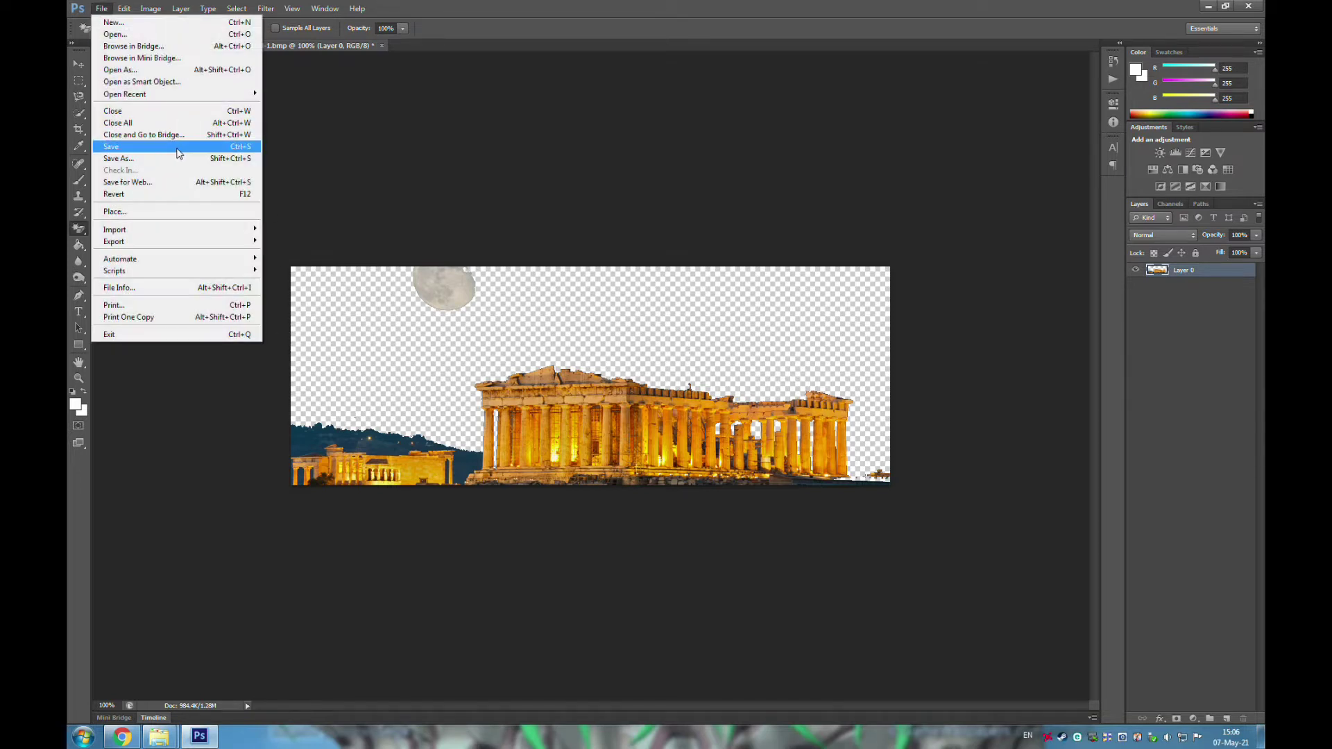
left_click(173, 159)
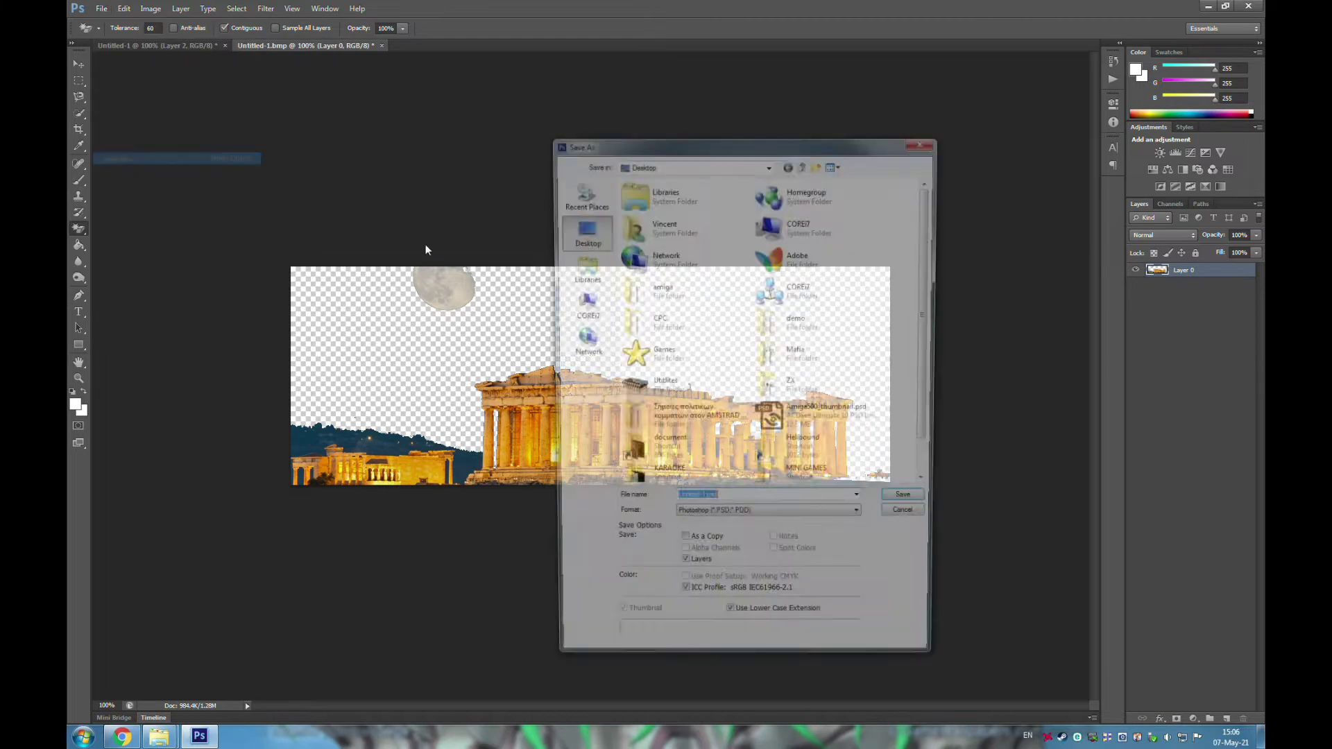
left_click(747, 520)
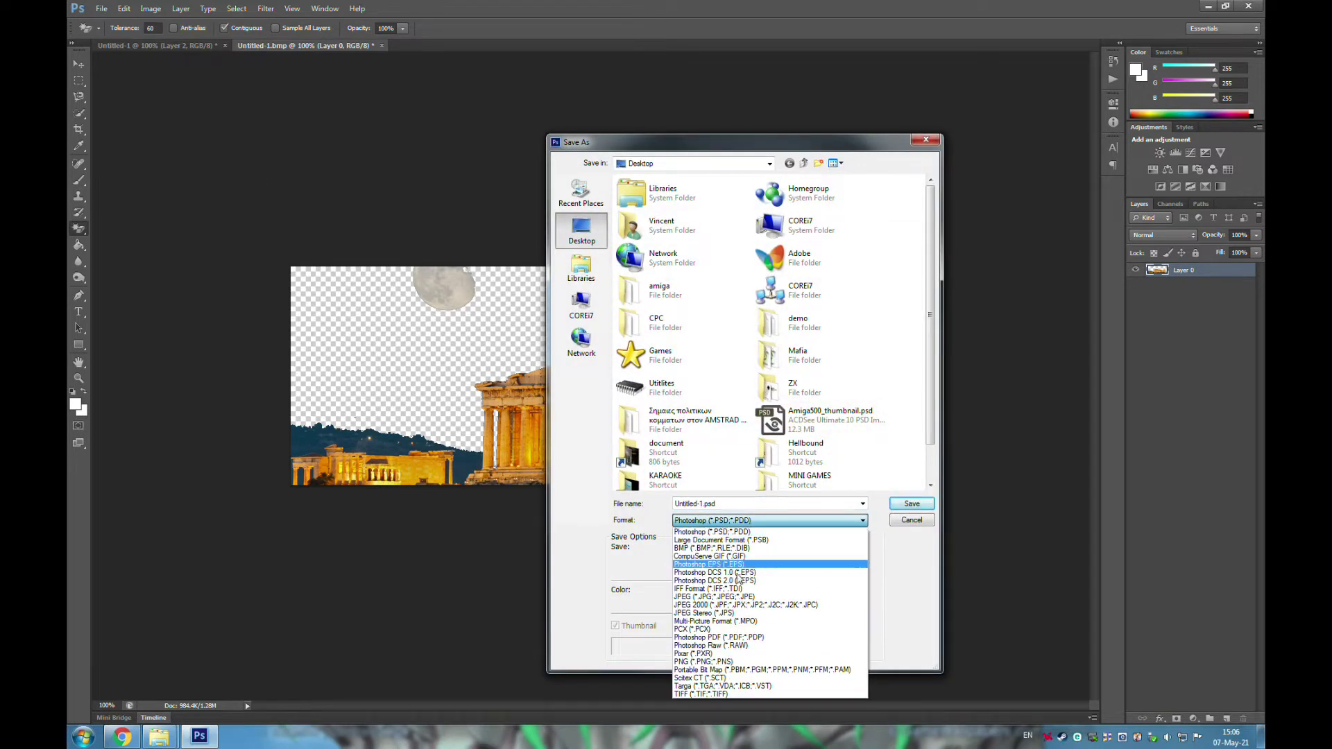
left_click(712, 548)
left_click(912, 504)
left_click(636, 278)
left_click(648, 183)
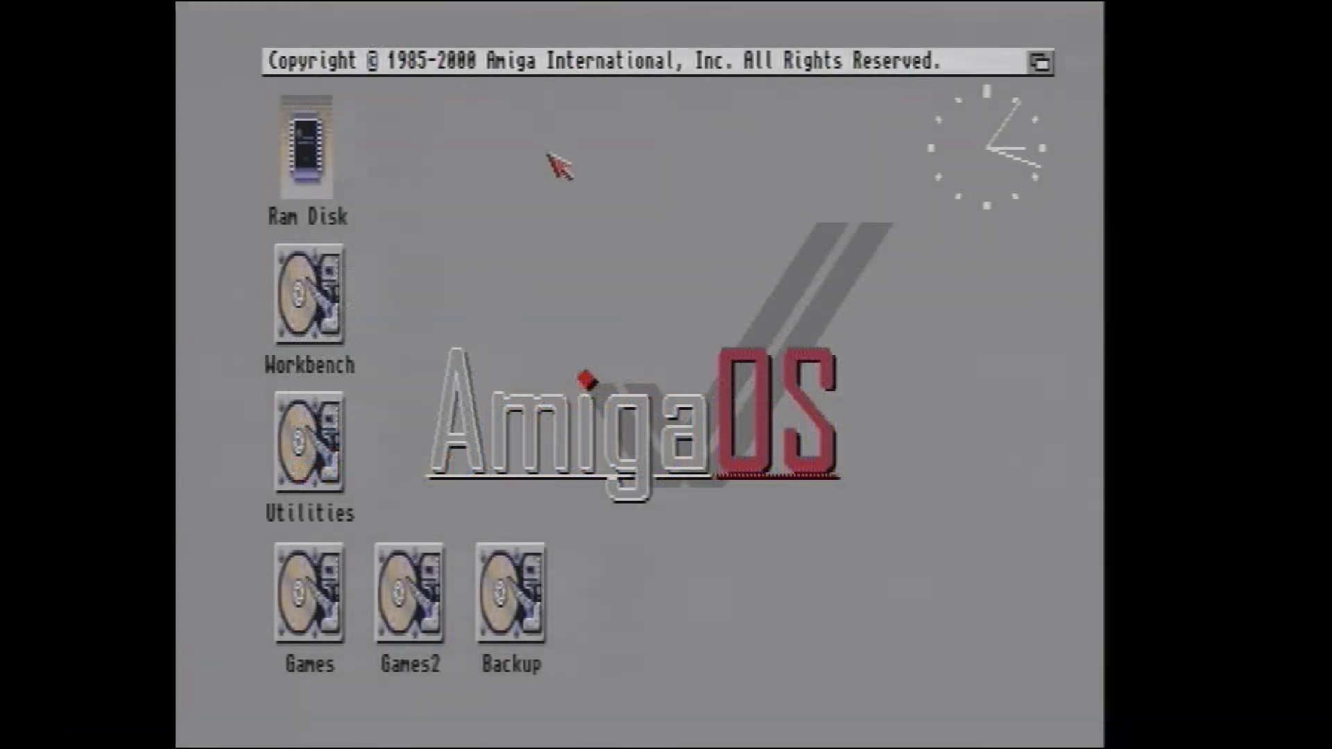
Switch to the Amiga Workbench, start EasyNet, bring the network online and move the EasyNet window clear of the desktop's centre.
left_click(552, 164)
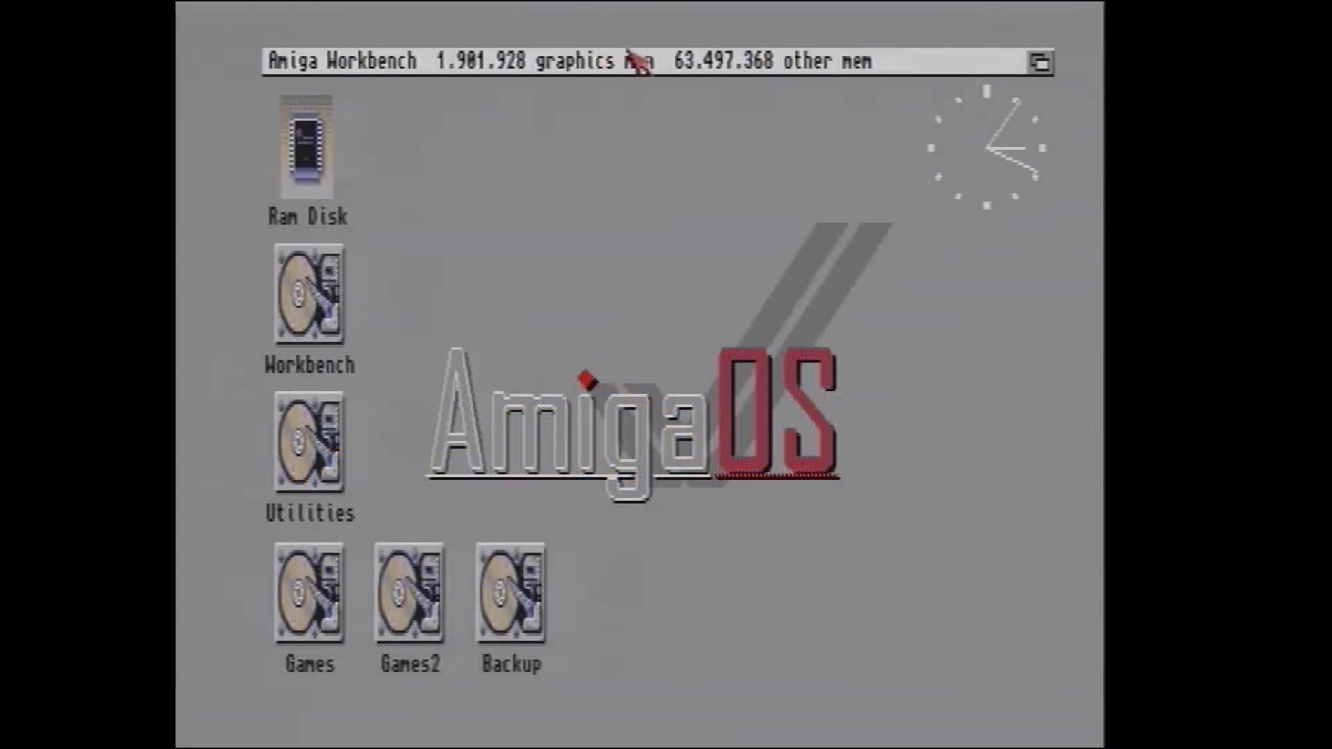
right_click(624, 61)
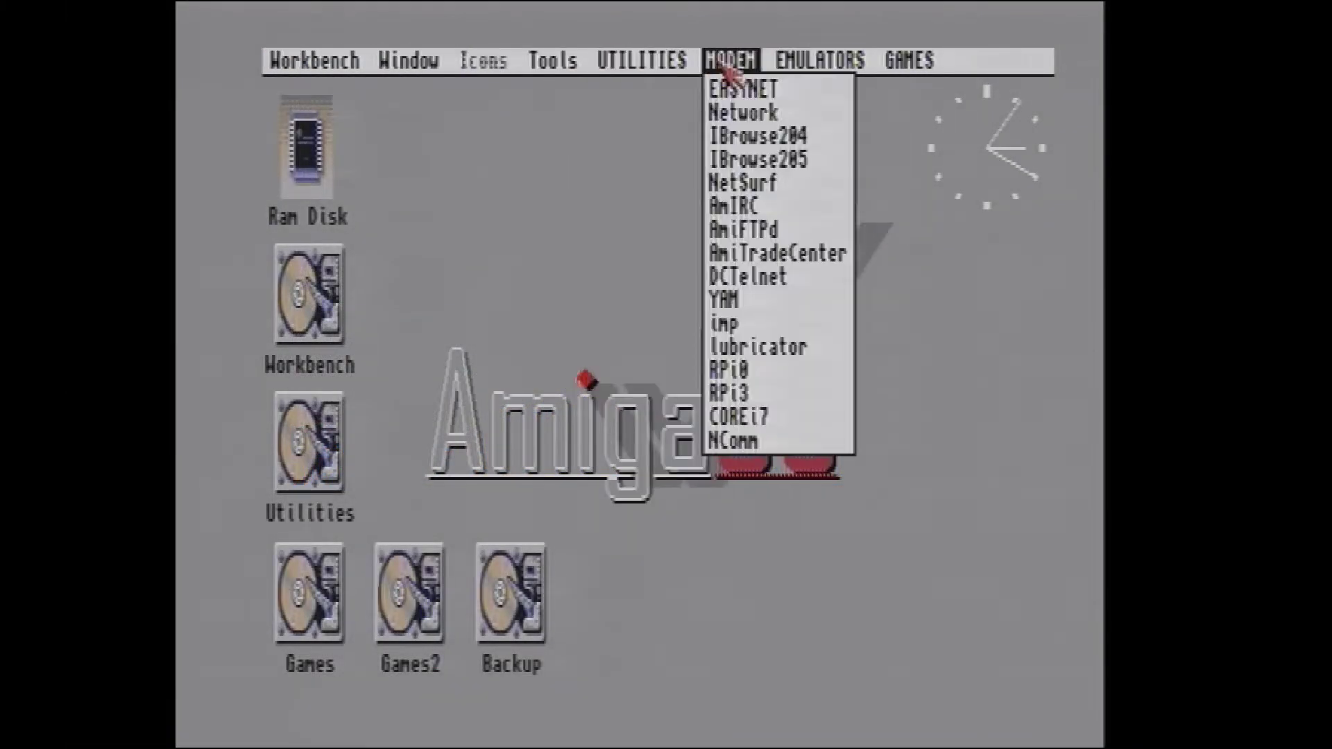
right_click(732, 86)
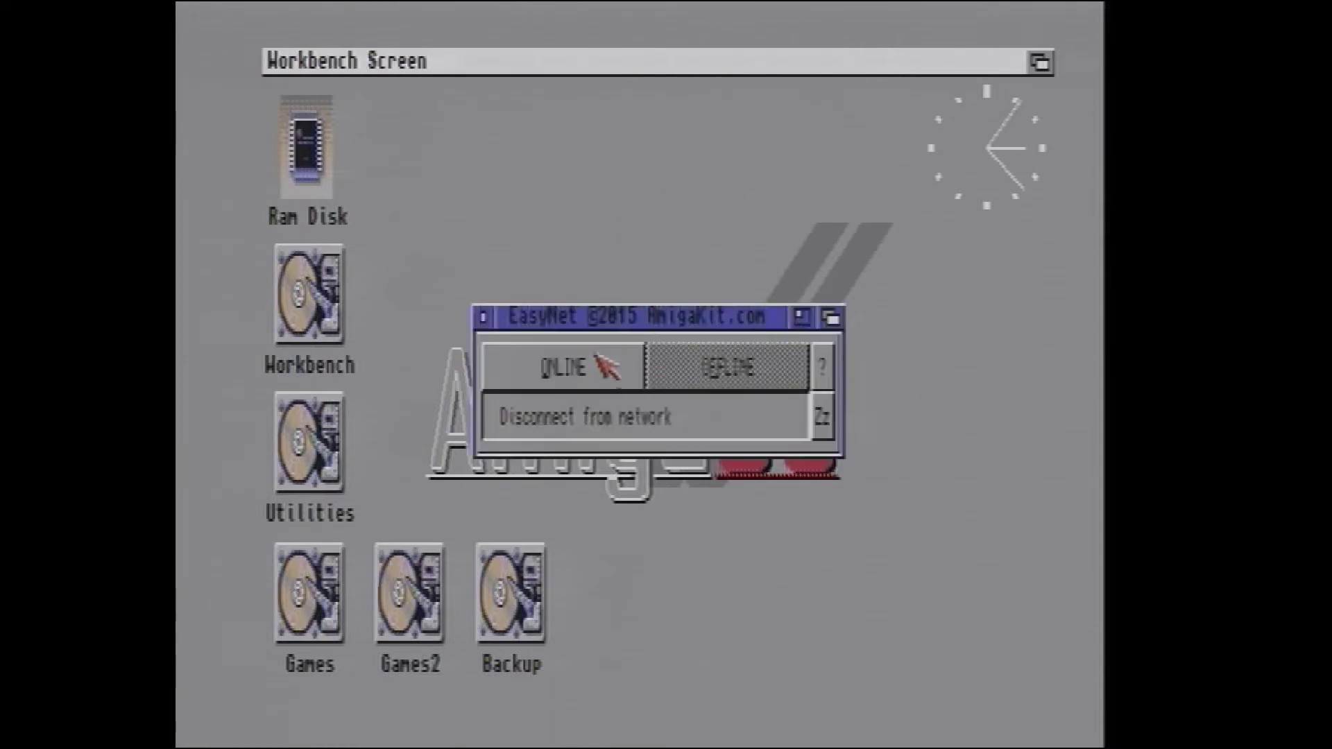
left_click(593, 364)
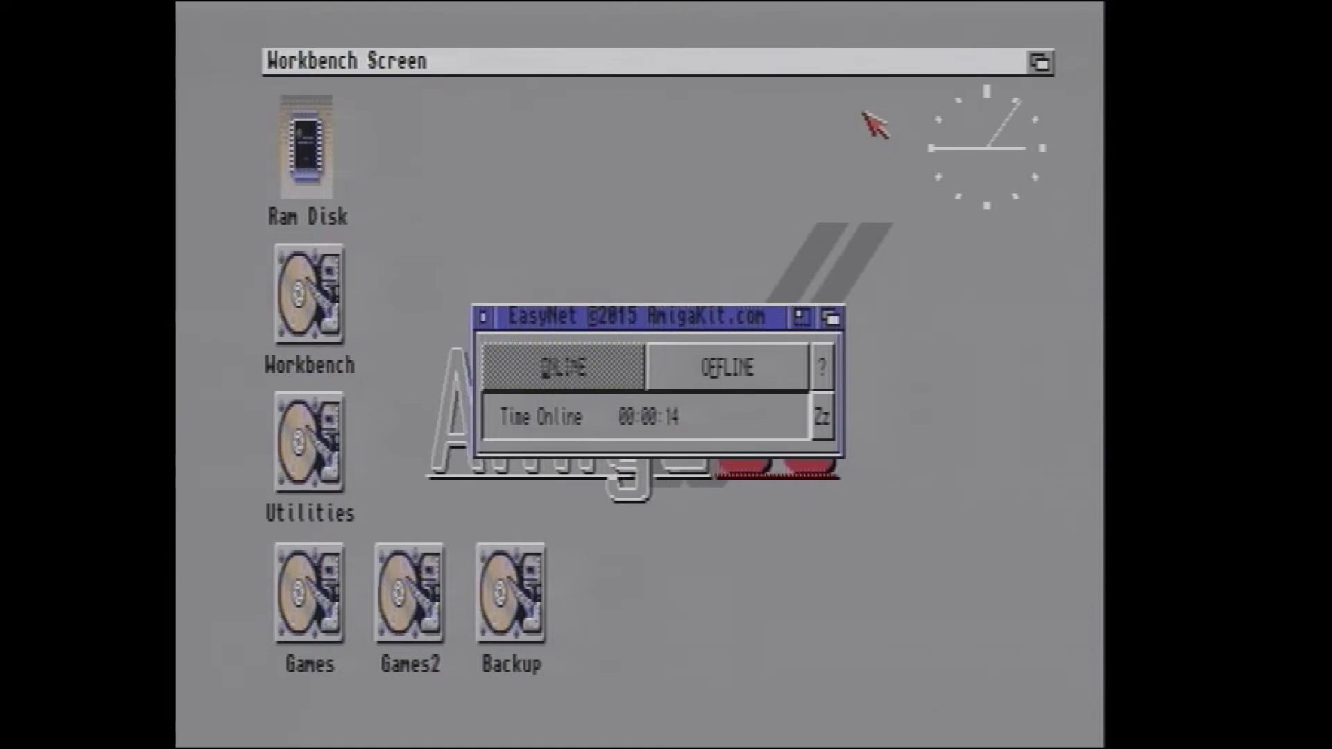
left_click_drag(660, 323, 870, 577)
Start Directory Opus, connect the TP-LINK network drive and open the 0_AMIGA folder on volume(sda1).
right_click(655, 61)
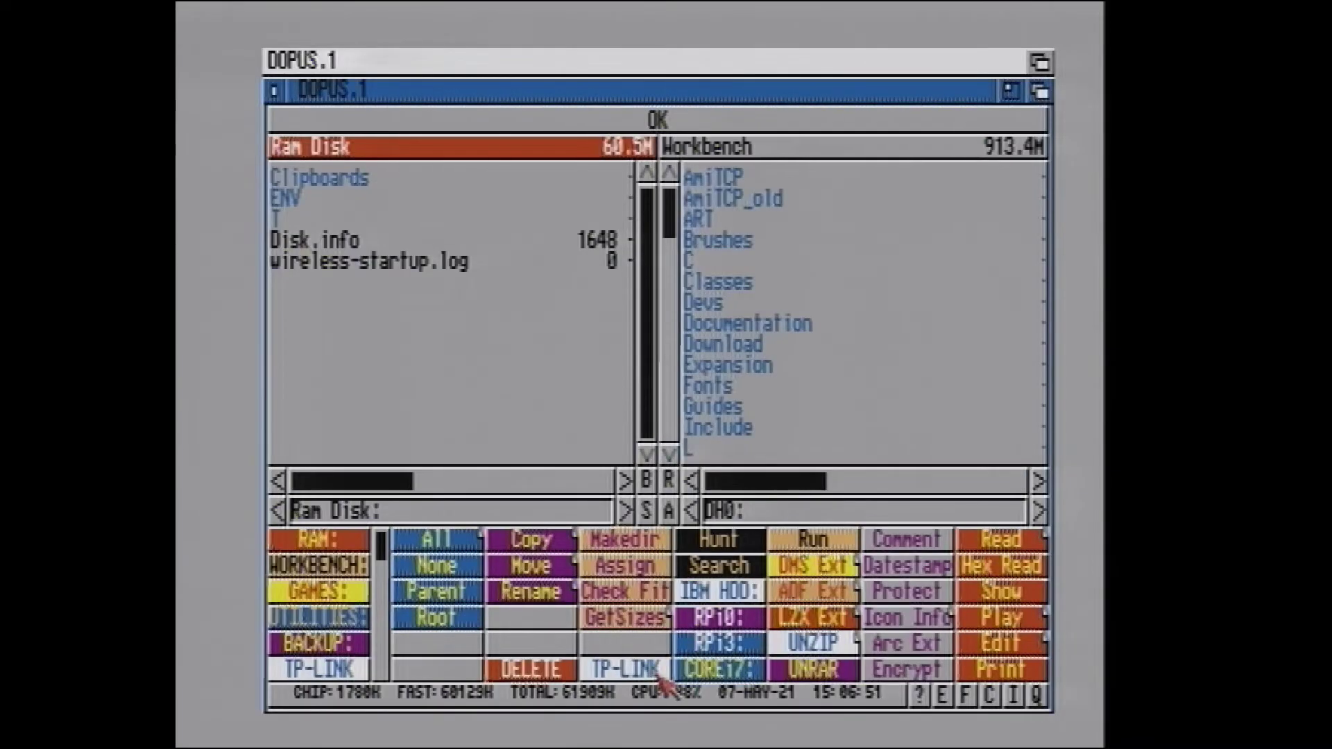
left_click(656, 679)
left_click(321, 668)
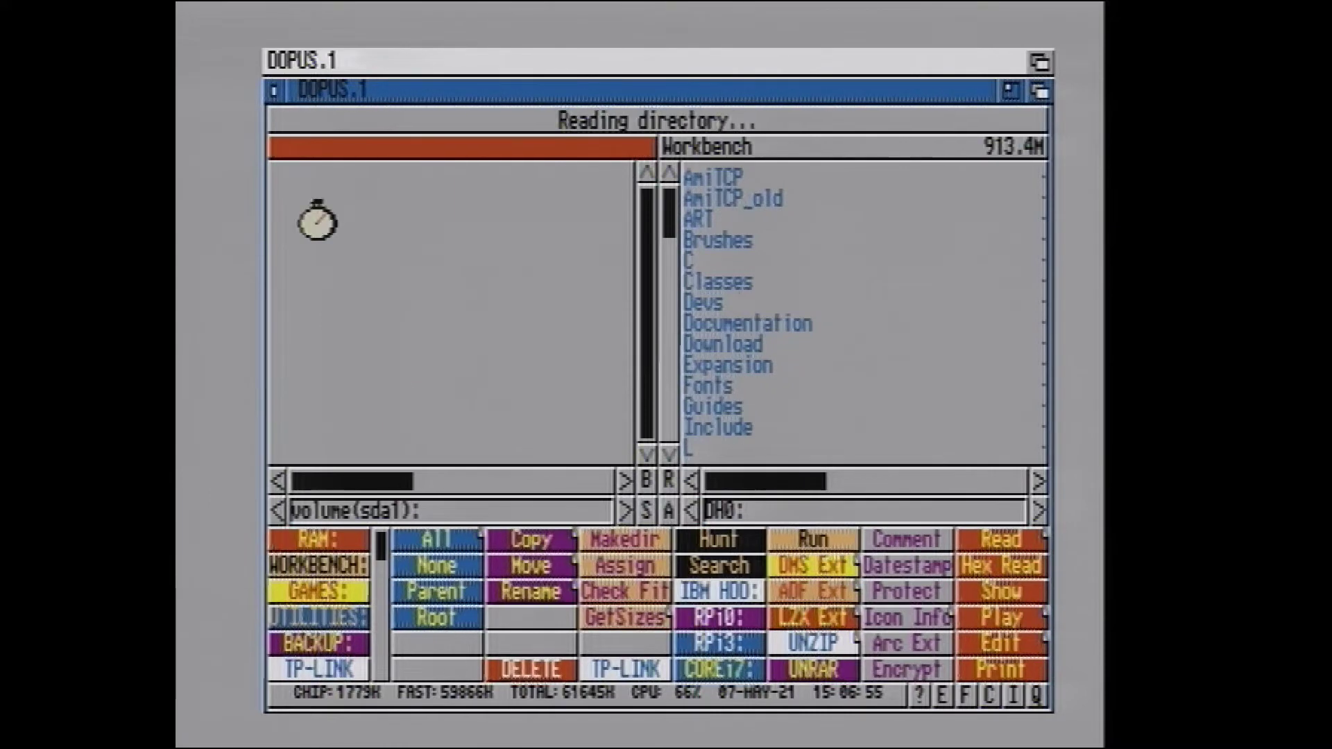
double_click(343, 185)
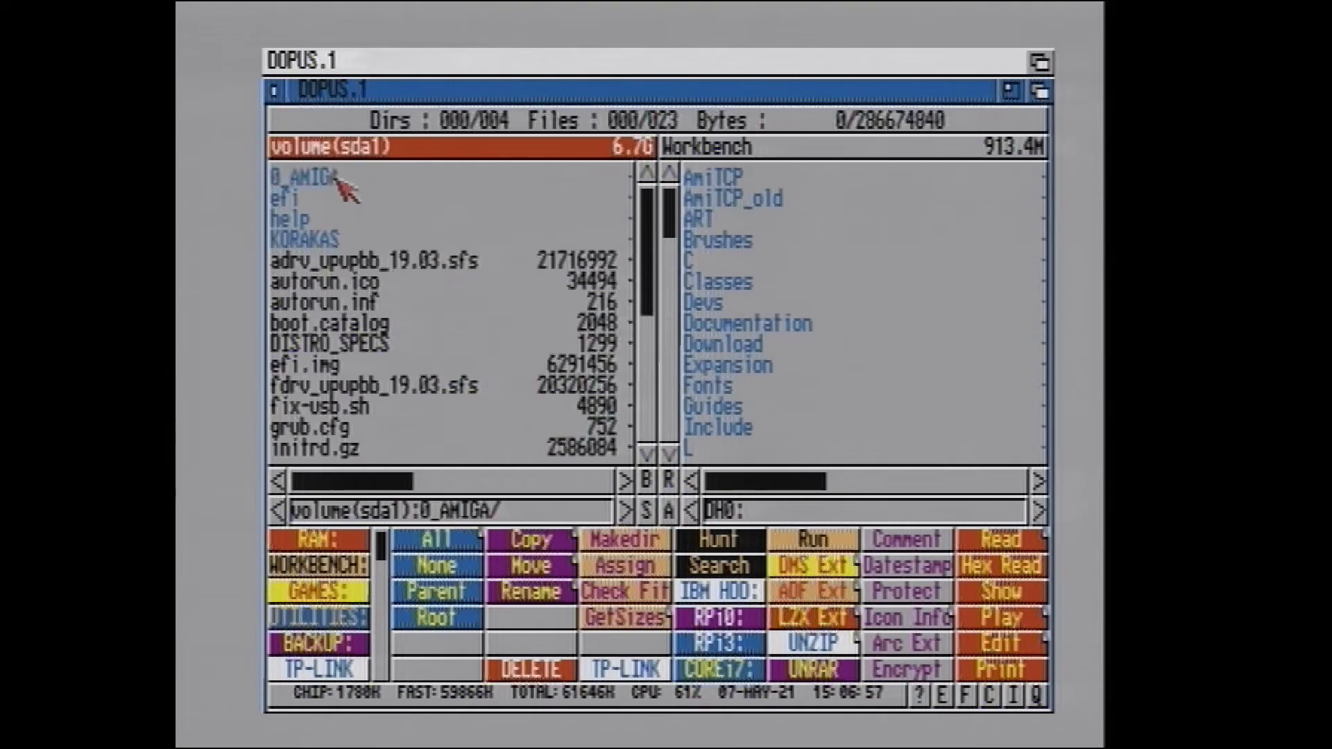
Set the Ram Disk as the destination and copy Untitled-1.bmp from the 0_AMIGA folder to it.
left_click(724, 147)
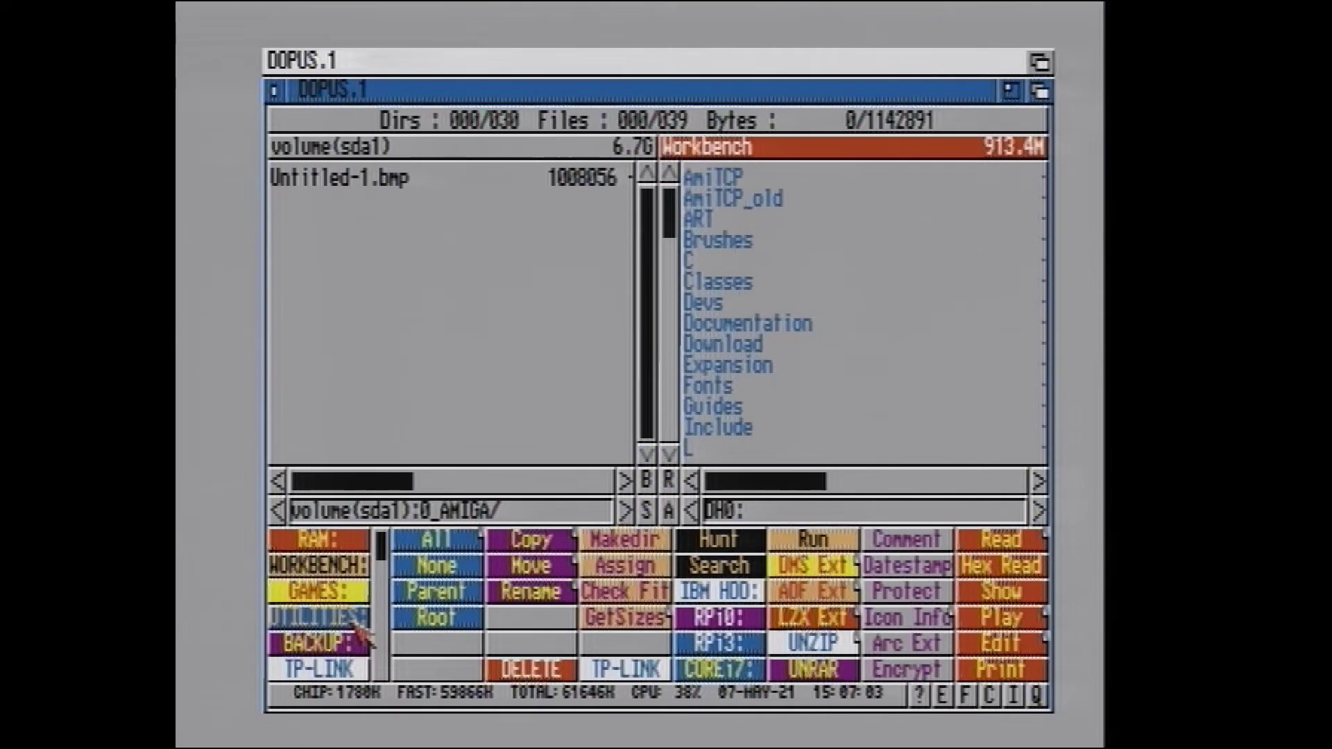
left_click(351, 542)
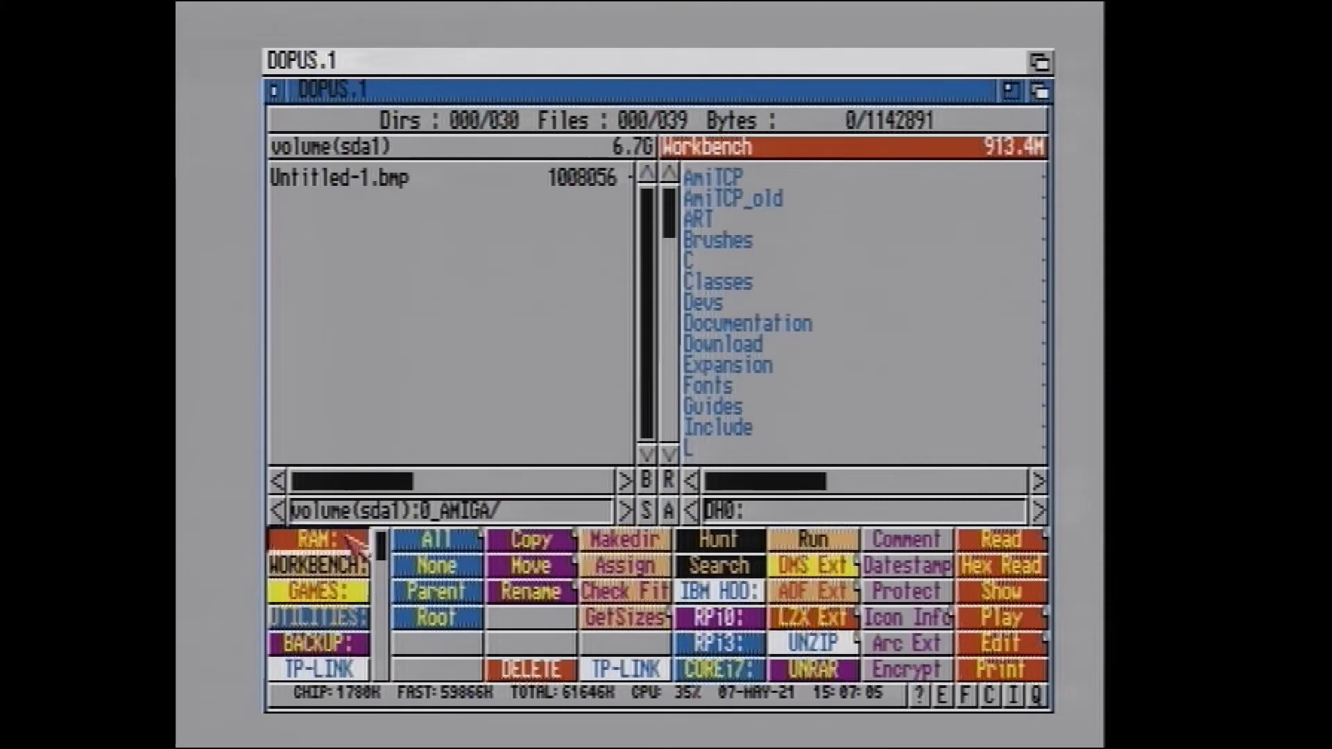
left_click(344, 182)
left_click(540, 544)
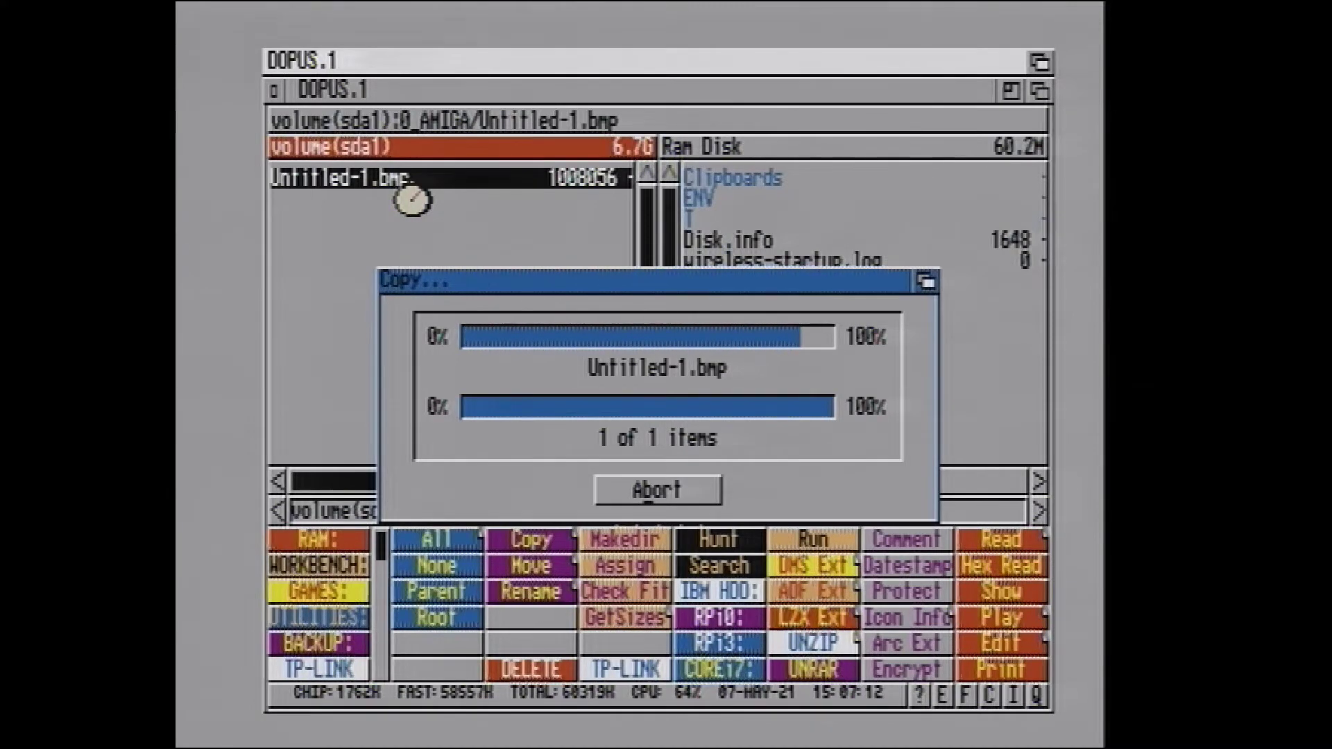
Keep Directory Opus running, return to the Workbench screen and launch DeluxePaint.
left_click(273, 97)
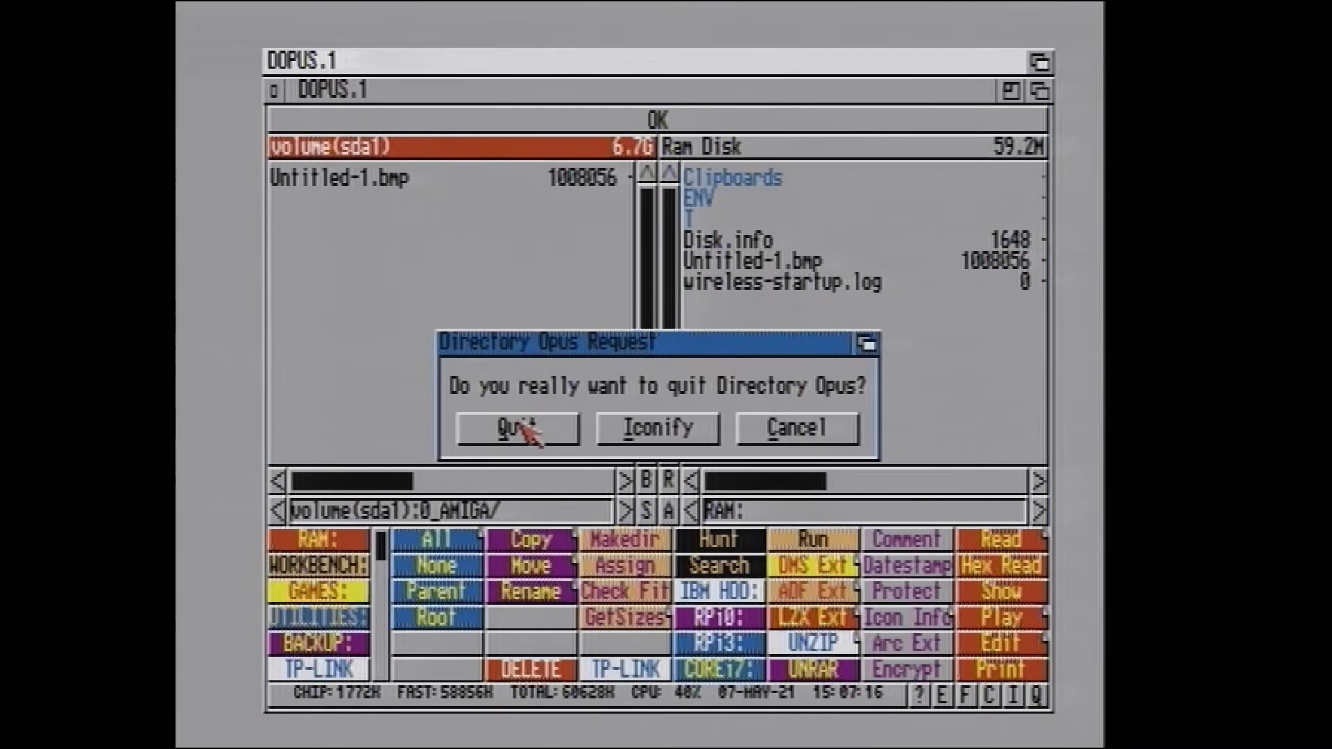
left_click(798, 430)
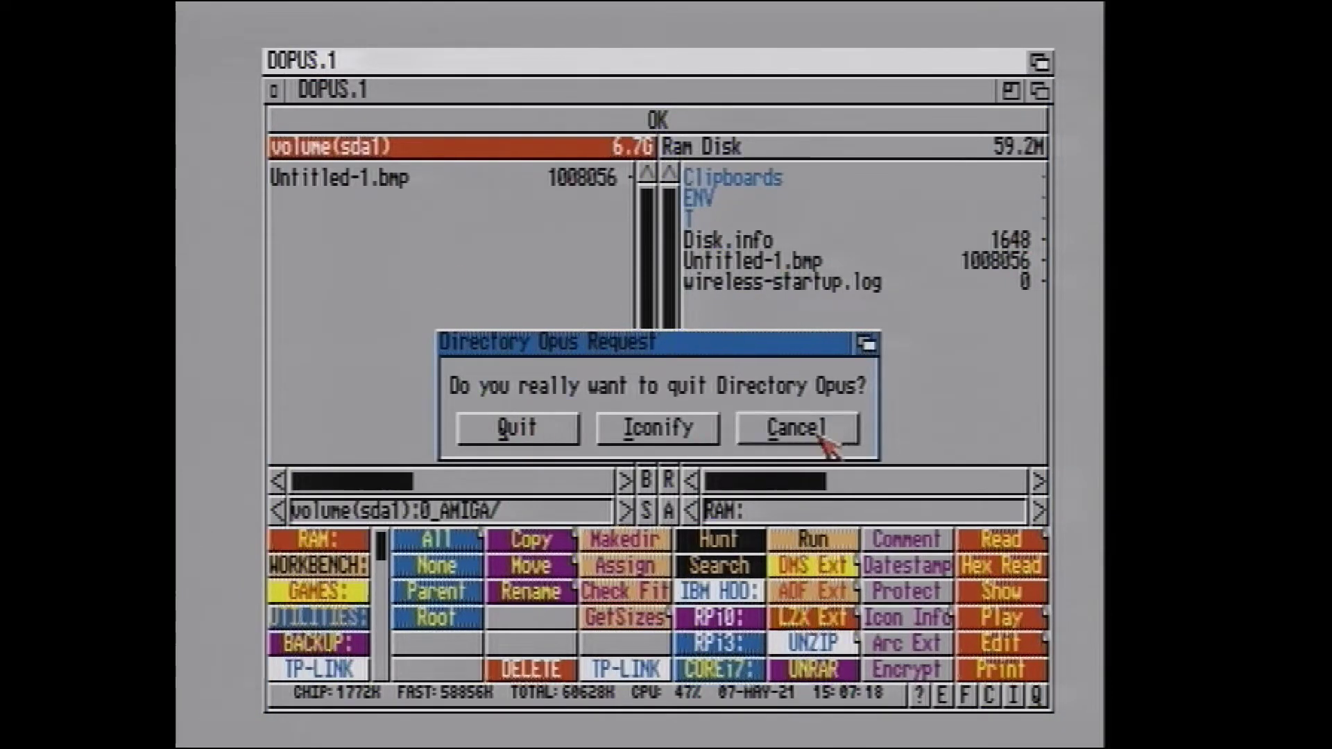
left_click(1039, 61)
right_click(693, 60)
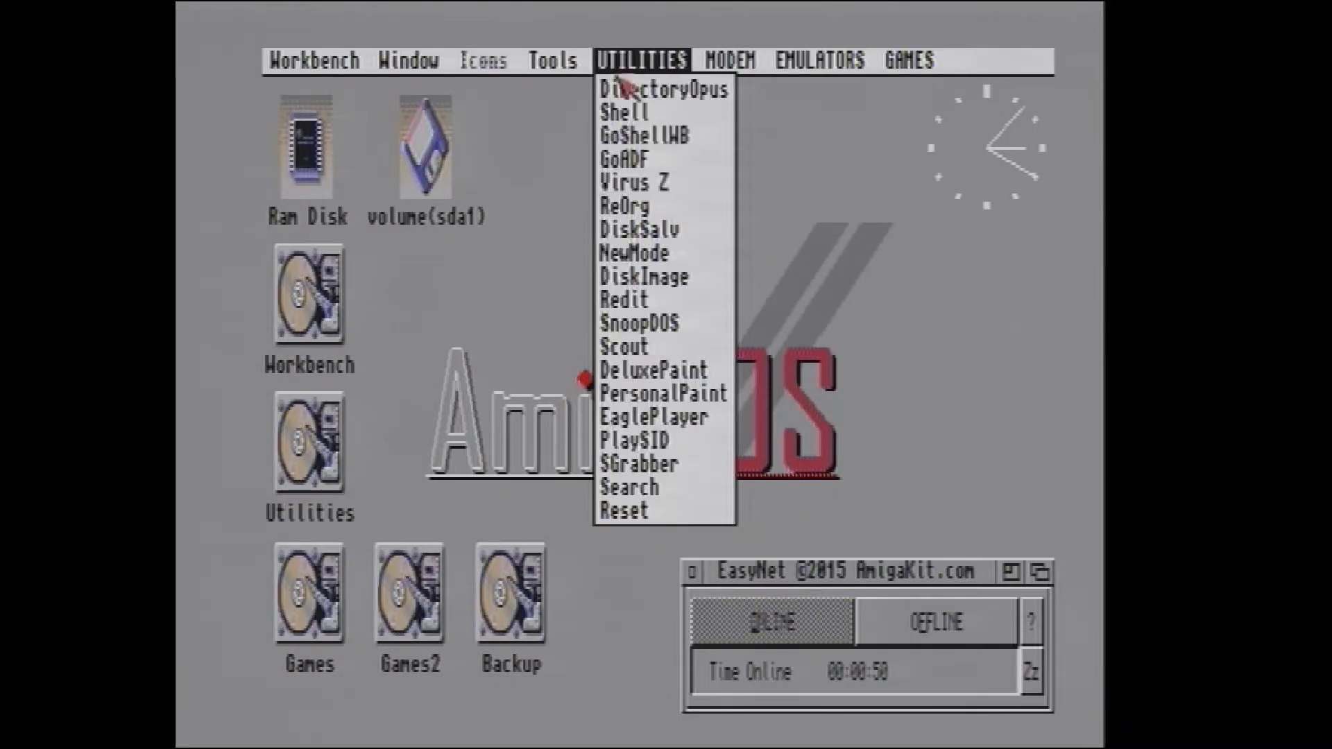
right_click(652, 370)
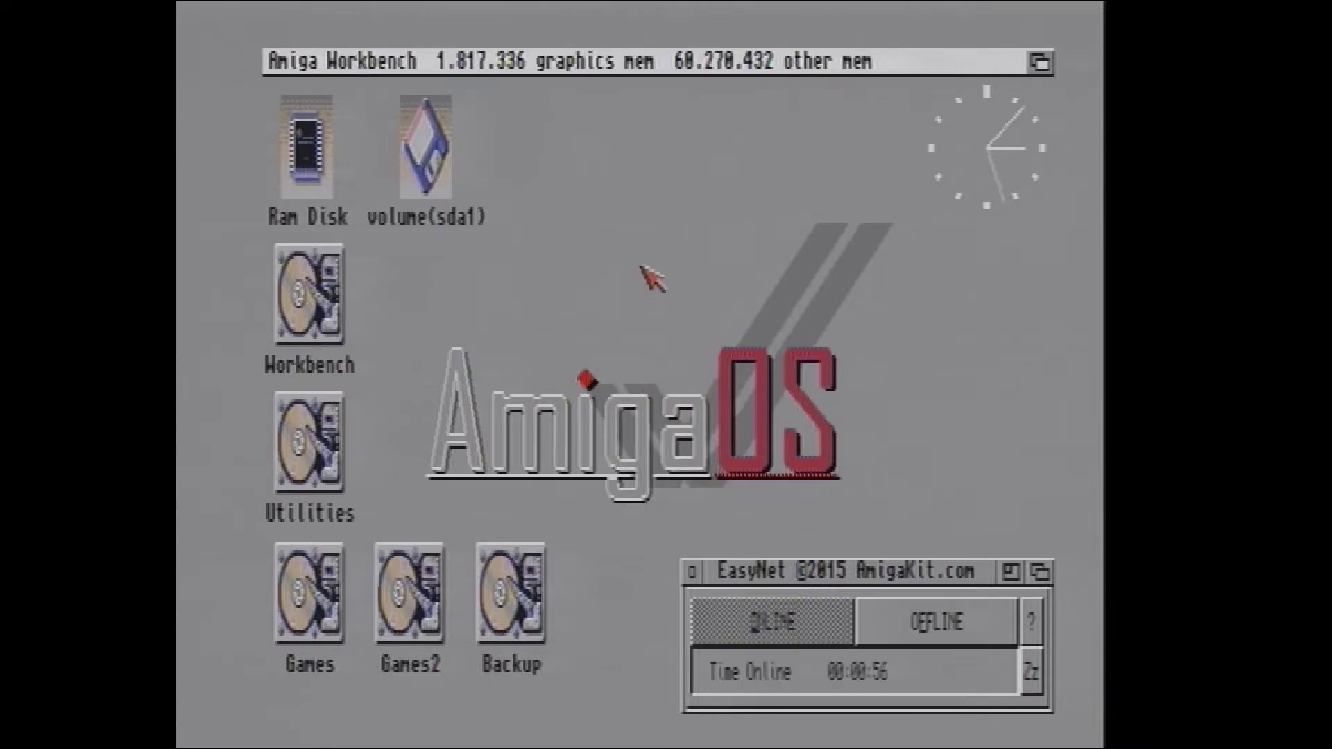